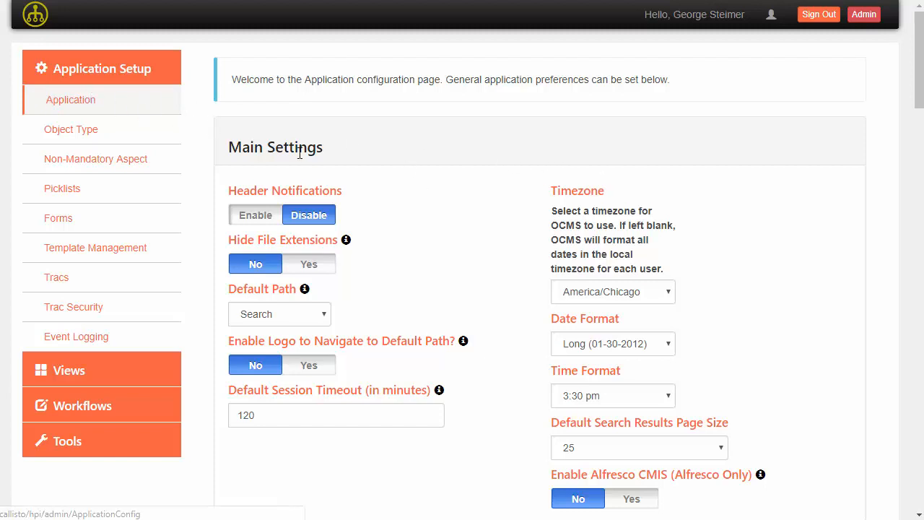
- Add Search to the enabled header links
{"action": "scroll", "coordinate": [376, 172], "scroll_direction": "down", "scroll_amount": 1}
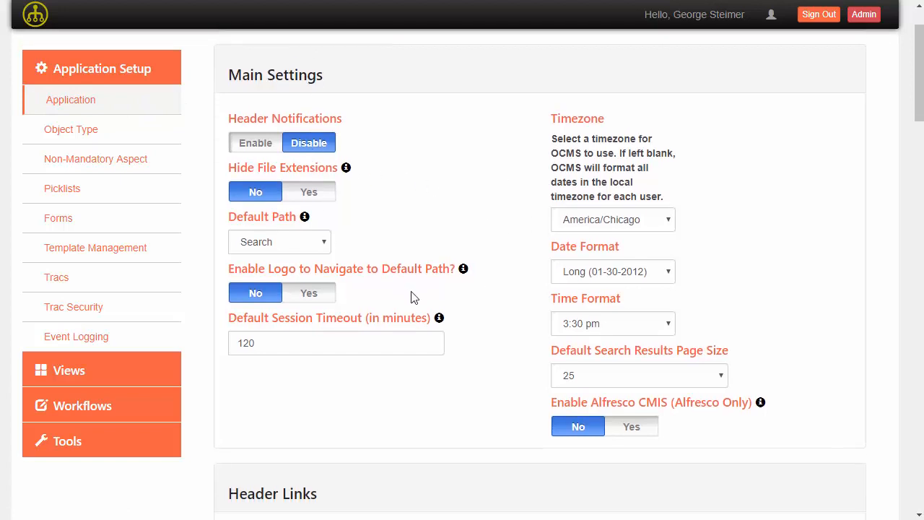
{"action": "scroll", "coordinate": [414, 297], "scroll_direction": "down", "scroll_amount": 5}
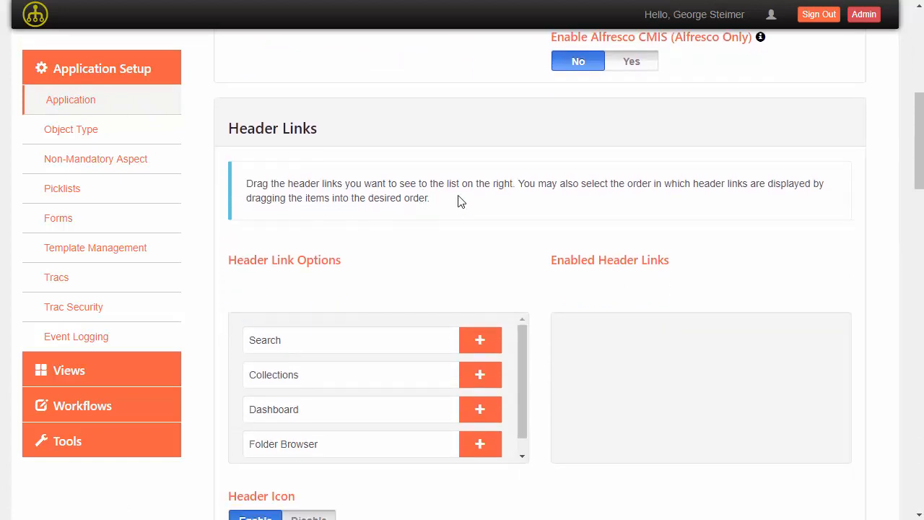
{"action": "scroll", "coordinate": [460, 200], "scroll_direction": "down", "scroll_amount": 2}
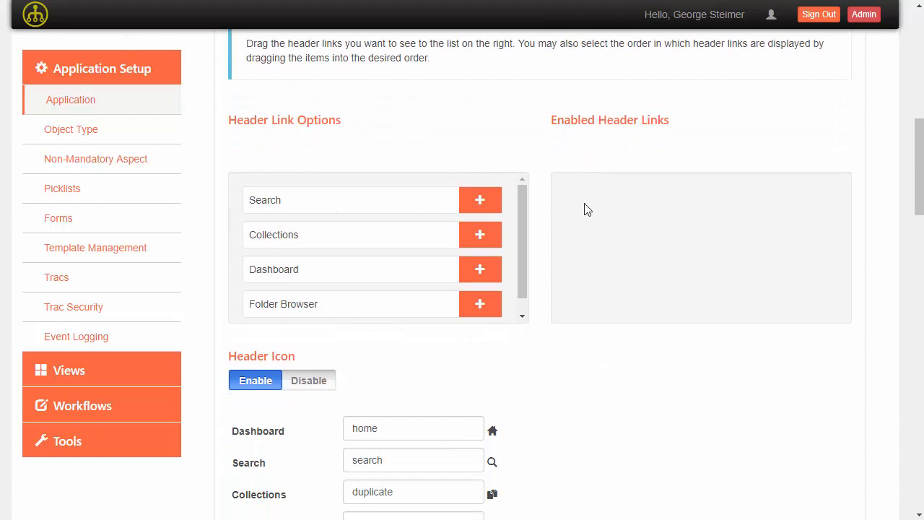
{"action": "left_click", "coordinate": [480, 202]}
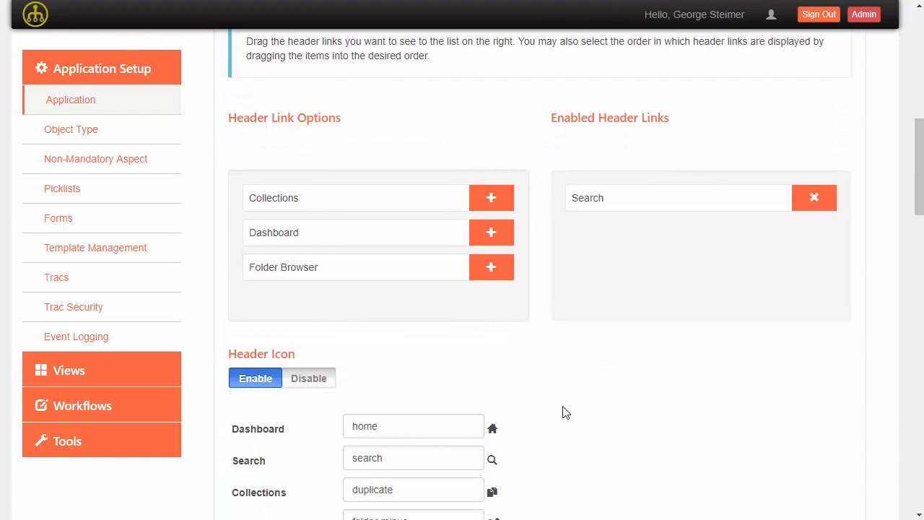
- Save the application config and go to the Object Type configuration page
{"action": "scroll", "coordinate": [599, 260], "scroll_direction": "down", "scroll_amount": 5}
{"action": "scroll", "coordinate": [598, 245], "scroll_direction": "down", "scroll_amount": 10}
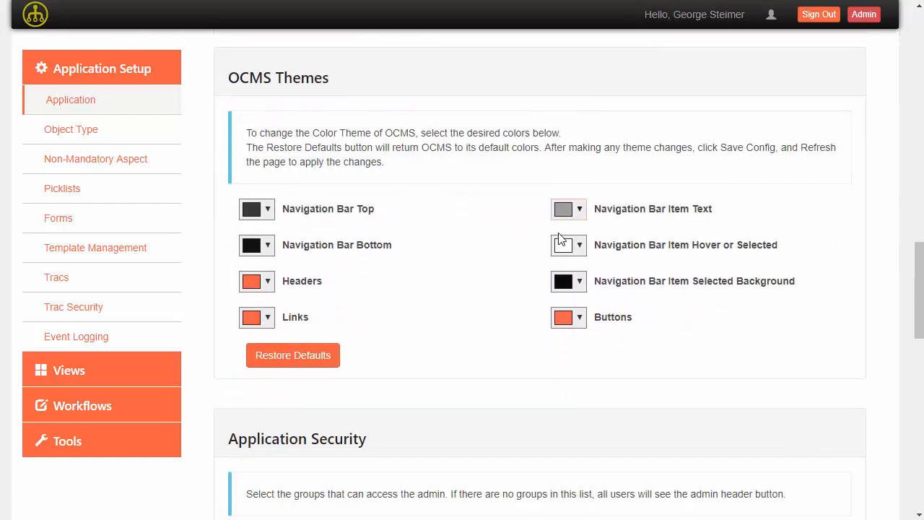
{"action": "scroll", "coordinate": [549, 245], "scroll_direction": "down", "scroll_amount": 7}
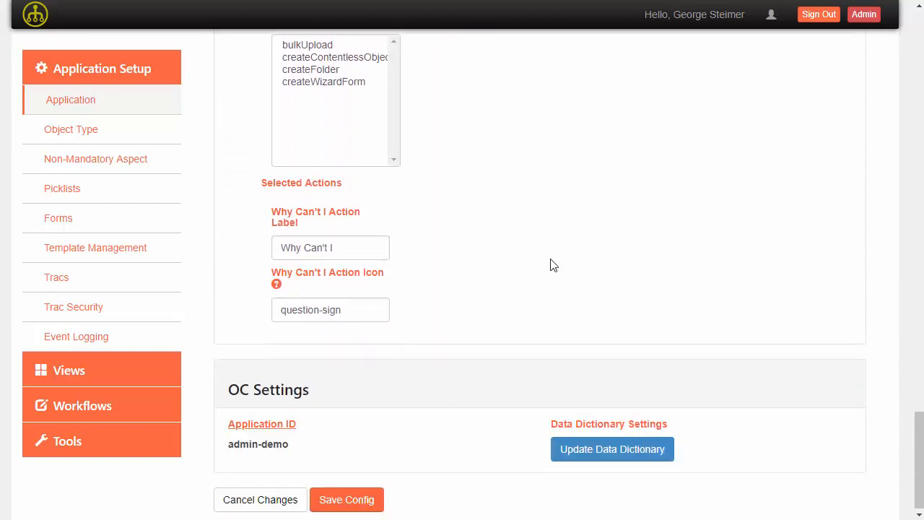
{"action": "left_click", "coordinate": [347, 499]}
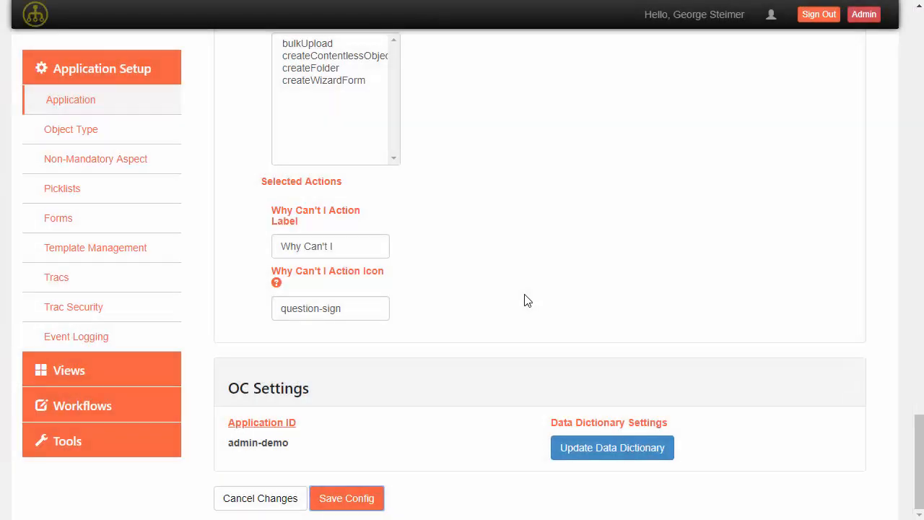
{"action": "left_click", "coordinate": [84, 136]}
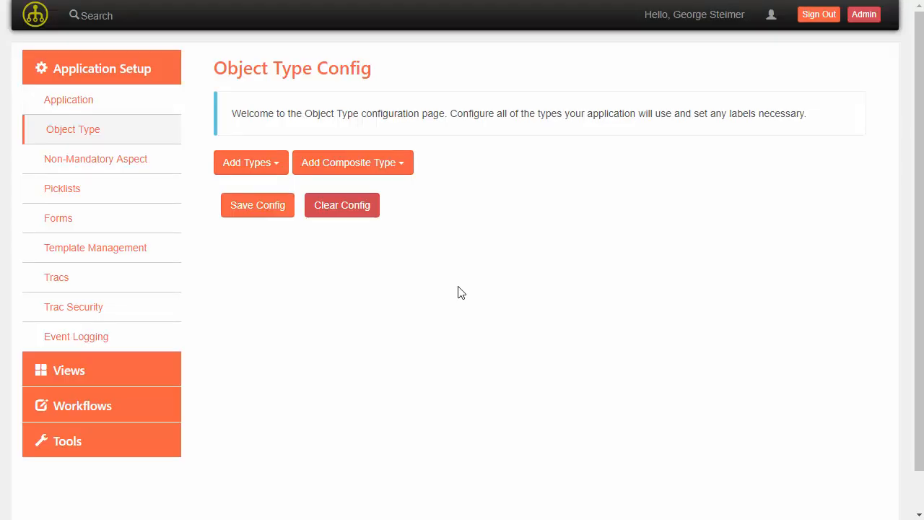
- Add Quality Document as a configured object type, filtering the list by 'Doc'
{"action": "left_click", "coordinate": [266, 165]}
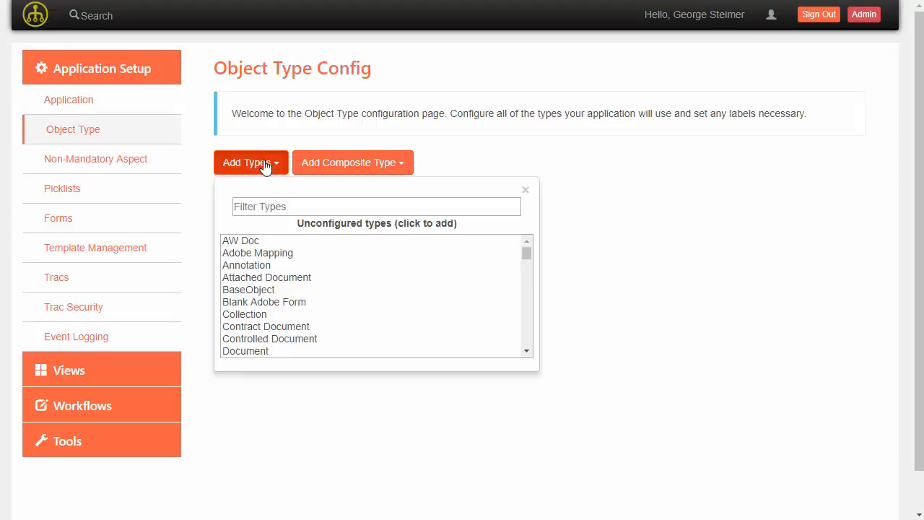
{"action": "left_click", "coordinate": [265, 206]}
{"action": "type", "text": "Doc"}
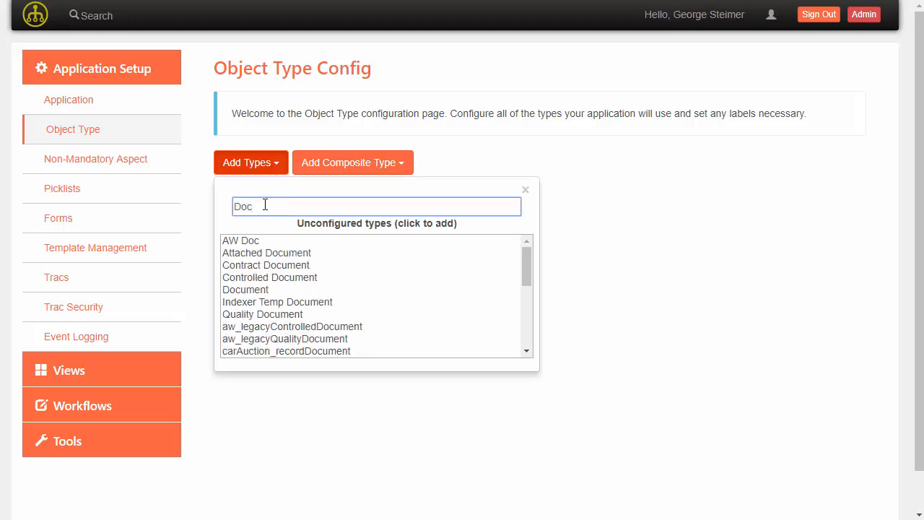
{"action": "left_click", "coordinate": [325, 316]}
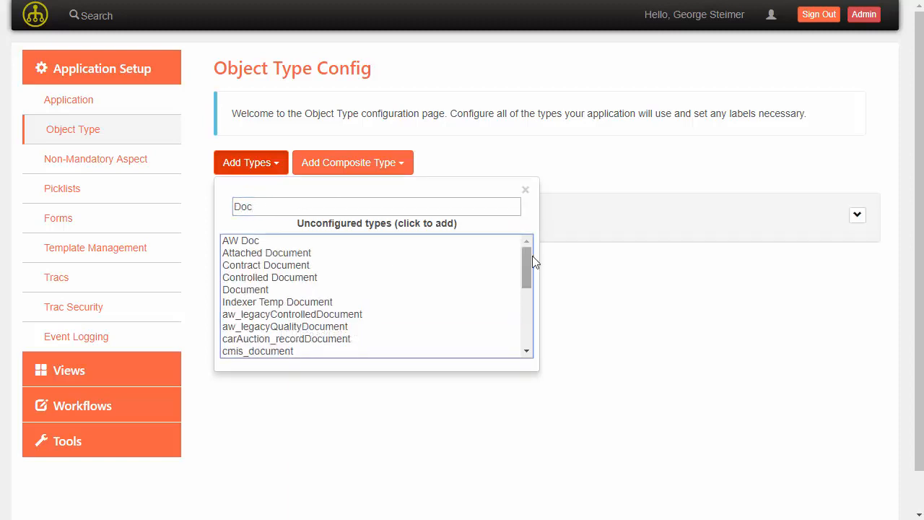
{"action": "left_click", "coordinate": [604, 171]}
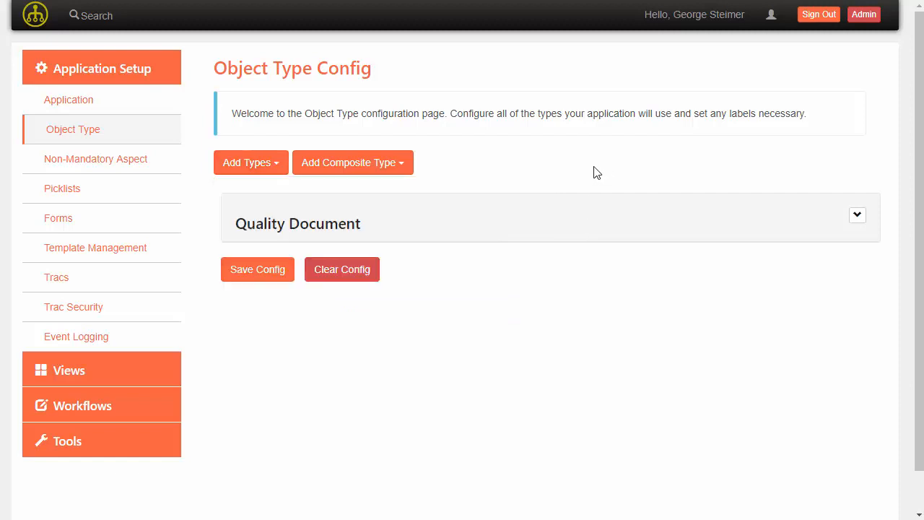
- Keep Date as the Created Date filter for Quality Document and save the configuration
{"action": "left_click", "coordinate": [404, 230]}
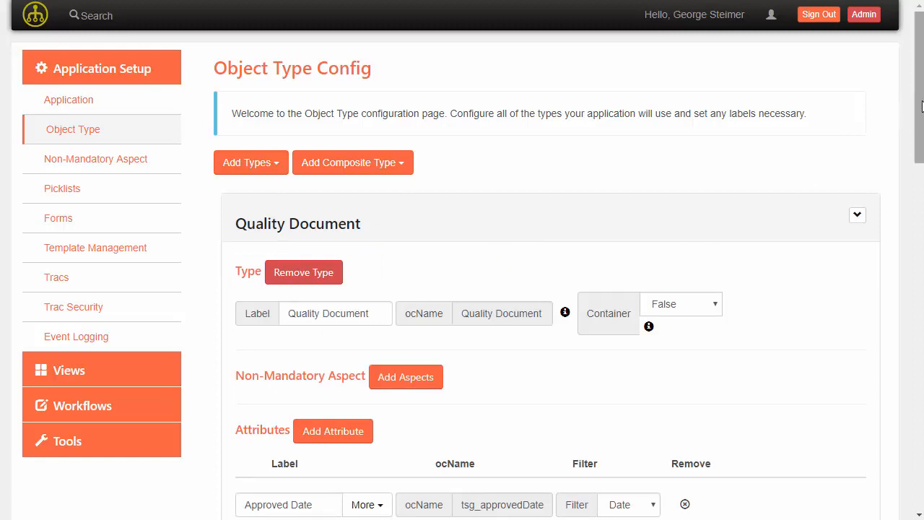
{"action": "left_click_drag", "start_coordinate": [921, 106], "coordinate": [922, 213]}
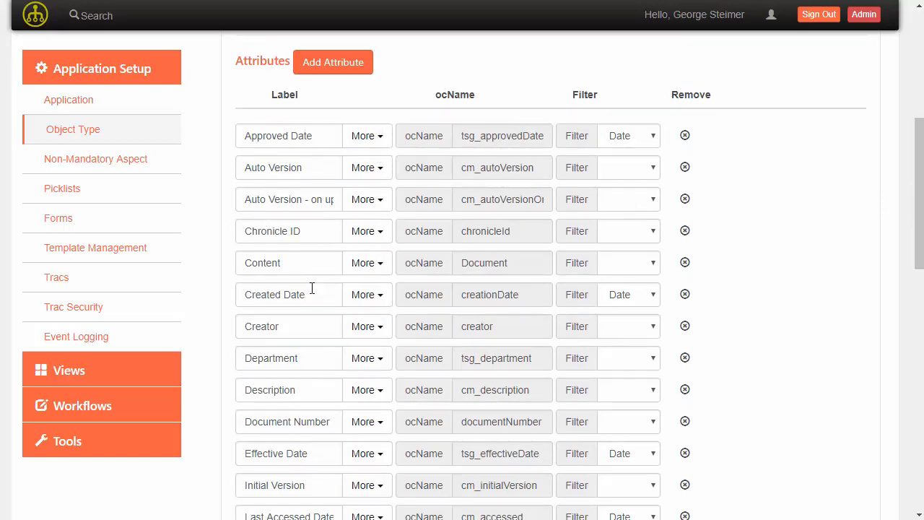
{"action": "left_click", "coordinate": [636, 302]}
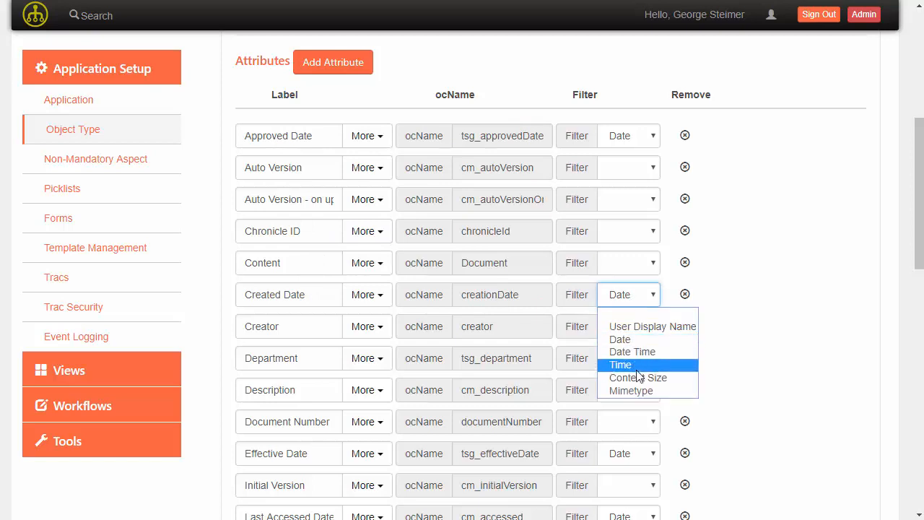
{"action": "left_click", "coordinate": [765, 327]}
{"action": "scroll", "coordinate": [767, 327], "scroll_direction": "down", "scroll_amount": 10}
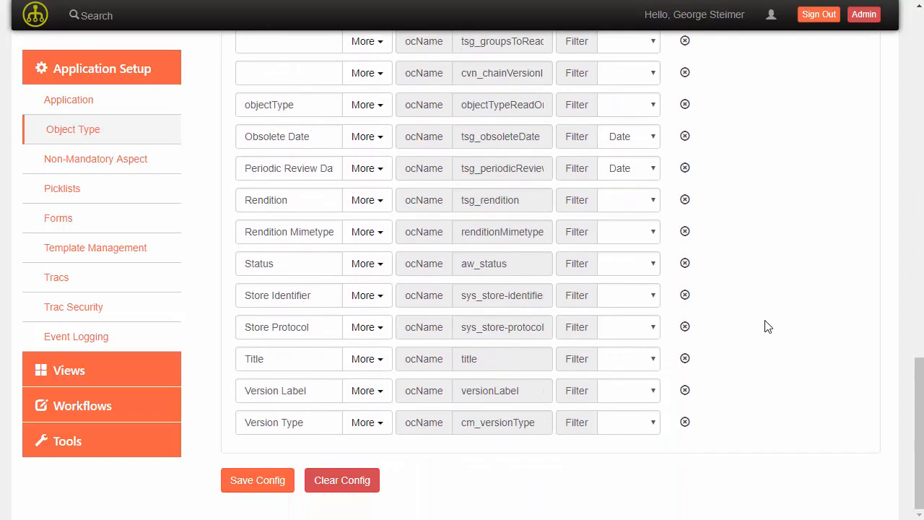
{"action": "left_click", "coordinate": [282, 480]}
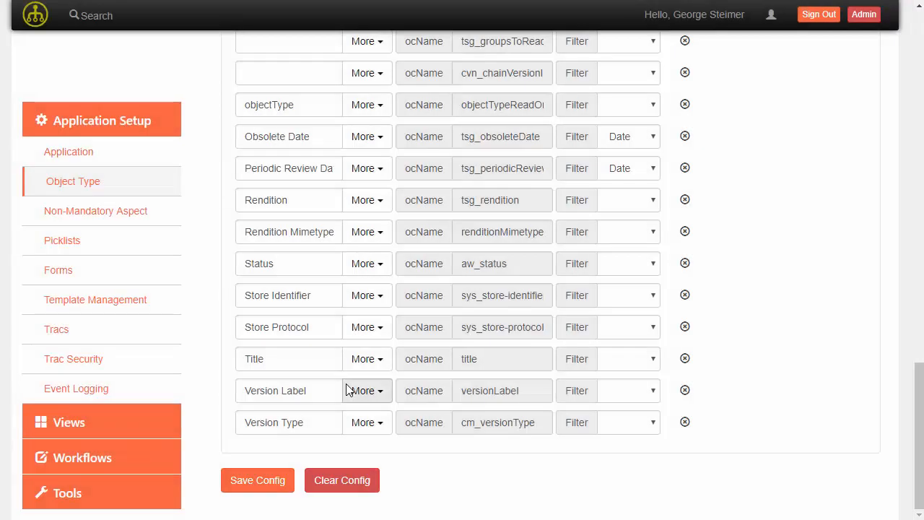
- Create a new form config named qualityDocSearch
{"action": "left_click", "coordinate": [59, 279]}
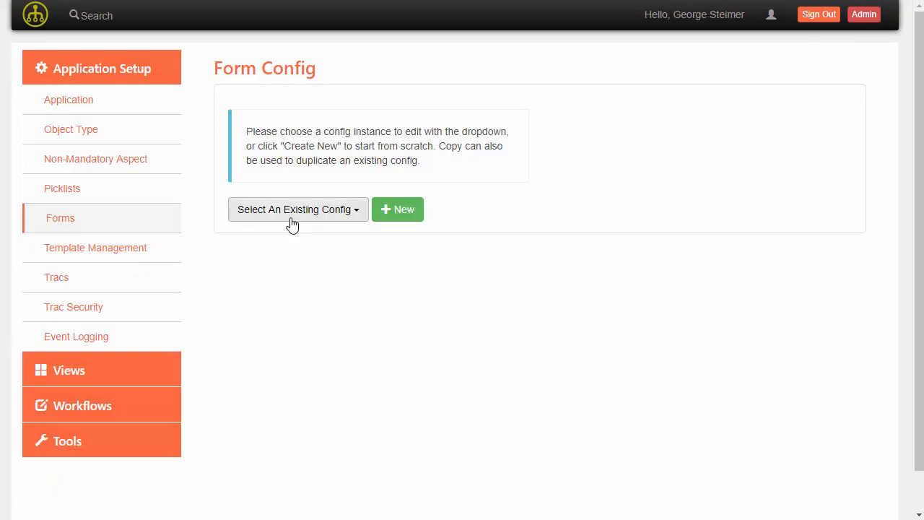
{"action": "left_click", "coordinate": [317, 217]}
{"action": "left_click", "coordinate": [345, 213]}
{"action": "left_click", "coordinate": [390, 212]}
{"action": "left_click", "coordinate": [382, 128]}
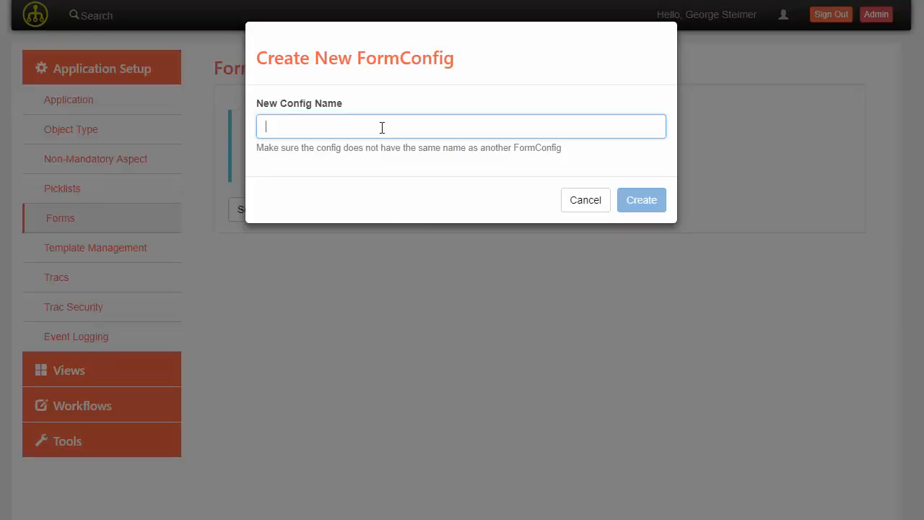
{"action": "type", "text": "qualityDocSearch"}
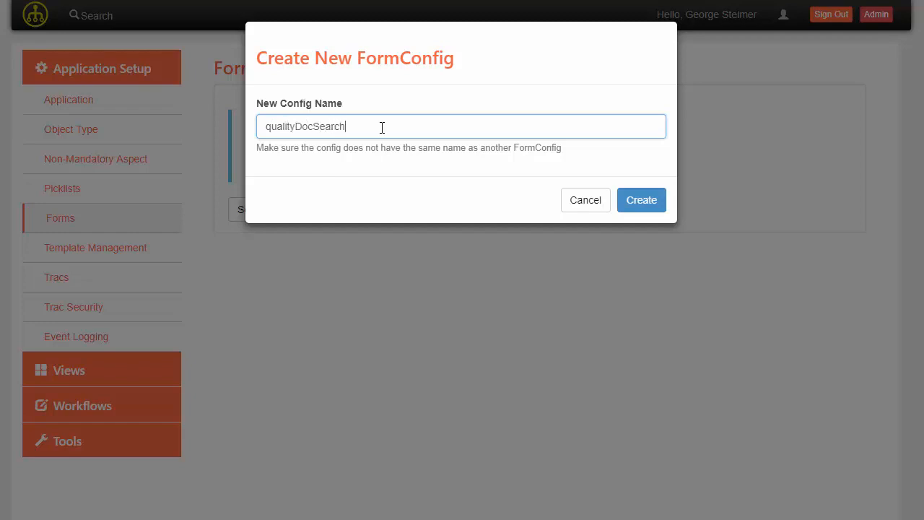
{"action": "left_click", "coordinate": [635, 202]}
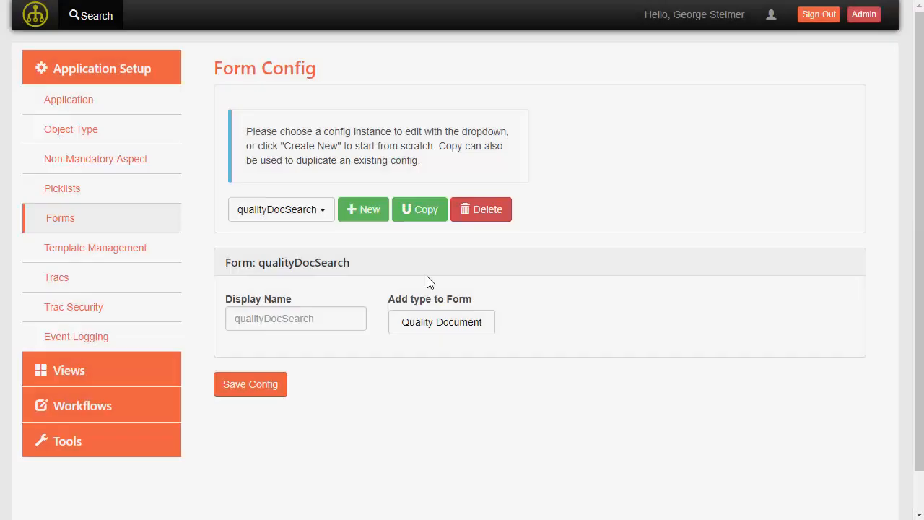
- Add the Quality Document type to the form and expand its section
{"action": "left_click", "coordinate": [454, 322]}
{"action": "scroll", "coordinate": [549, 305], "scroll_direction": "down", "scroll_amount": 1}
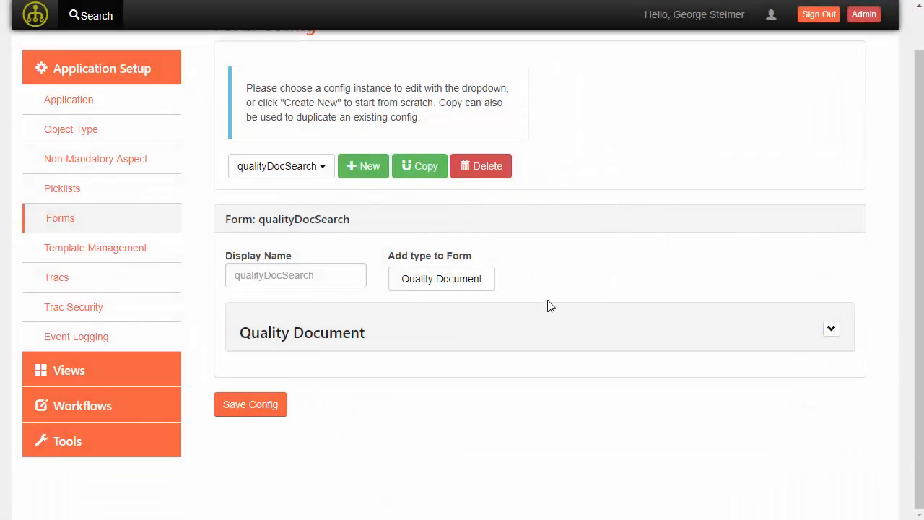
{"action": "left_click", "coordinate": [515, 341]}
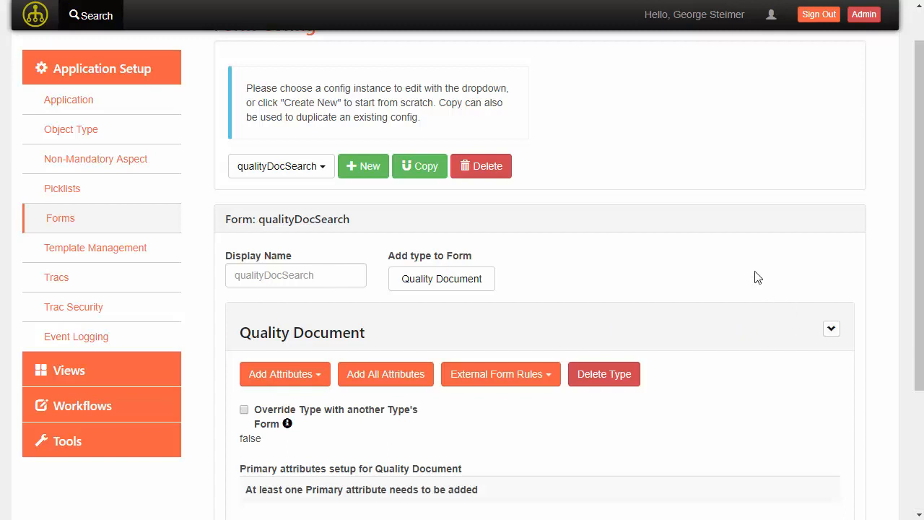
{"action": "scroll", "coordinate": [756, 277], "scroll_direction": "down", "scroll_amount": 3}
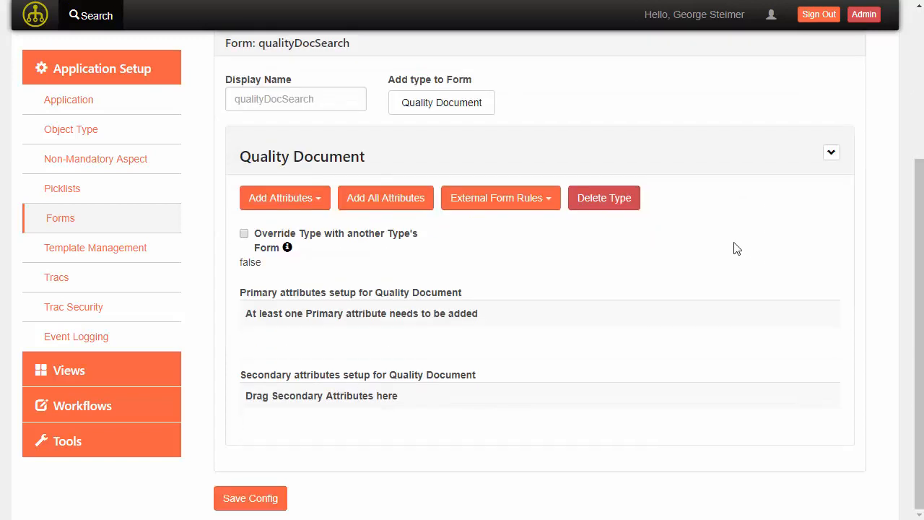
- Add Document Number as a primary attribute
{"action": "left_click", "coordinate": [300, 206]}
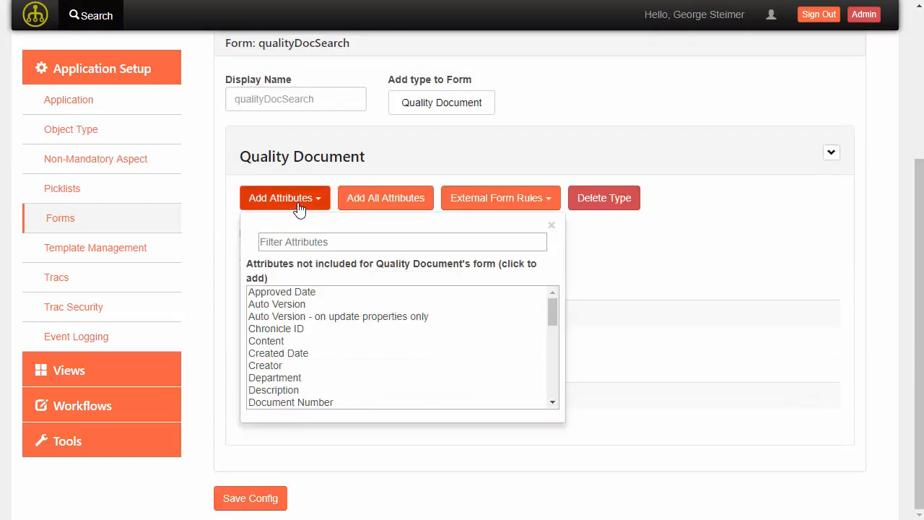
{"action": "left_click", "coordinate": [347, 247]}
{"action": "type", "text": "Doc"}
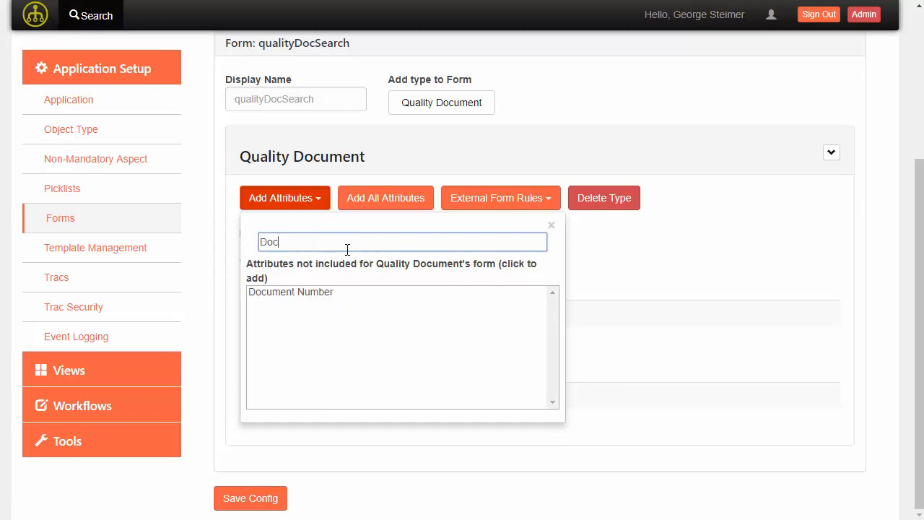
{"action": "left_click", "coordinate": [315, 292]}
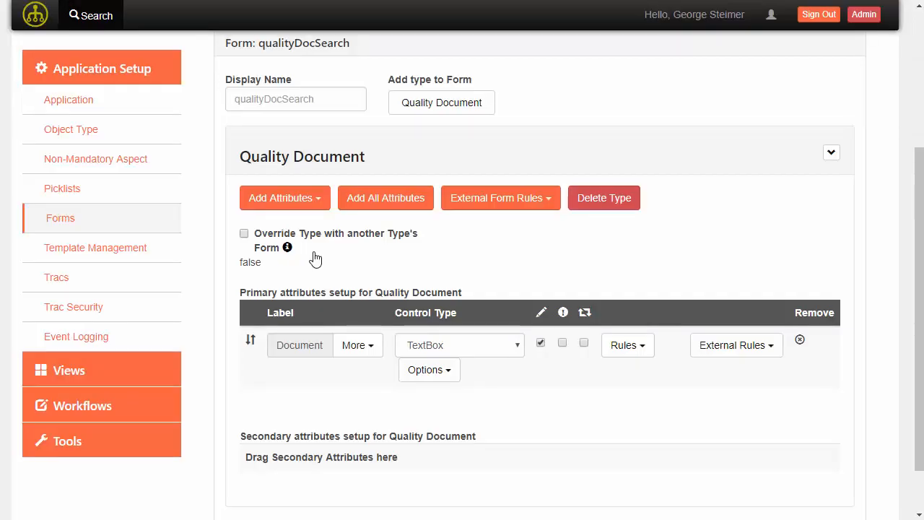
- Add the Title and Status attributes to the form
{"action": "left_click", "coordinate": [298, 198]}
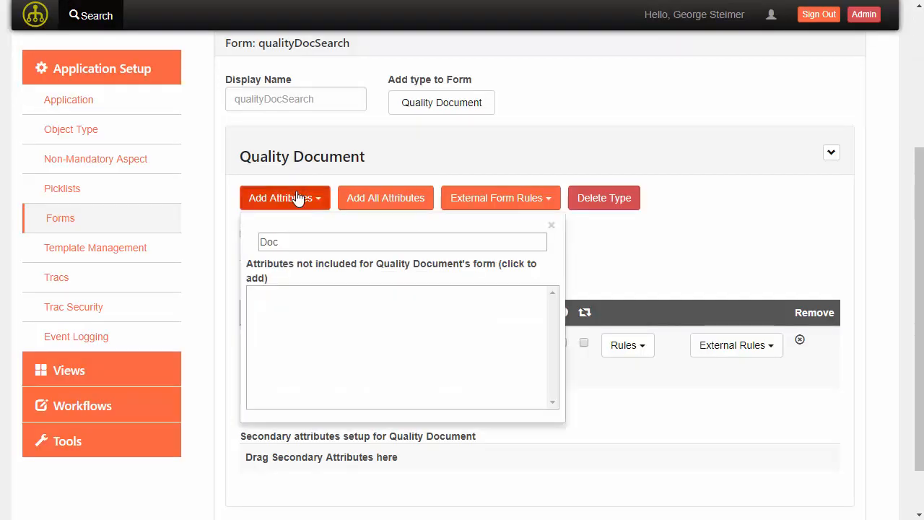
{"action": "left_click", "coordinate": [311, 248]}
{"action": "key", "text": "ctrl+a"}
{"action": "type", "text": "Tit"}
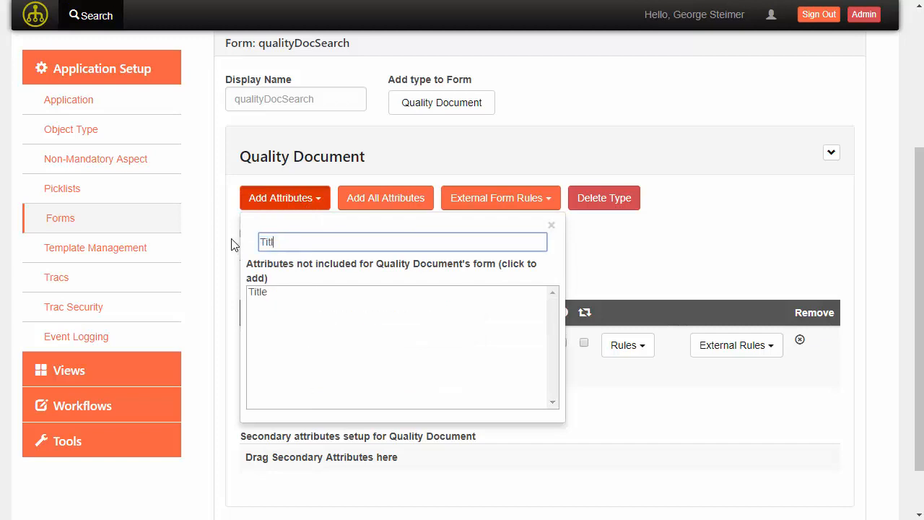
{"action": "left_click", "coordinate": [280, 294]}
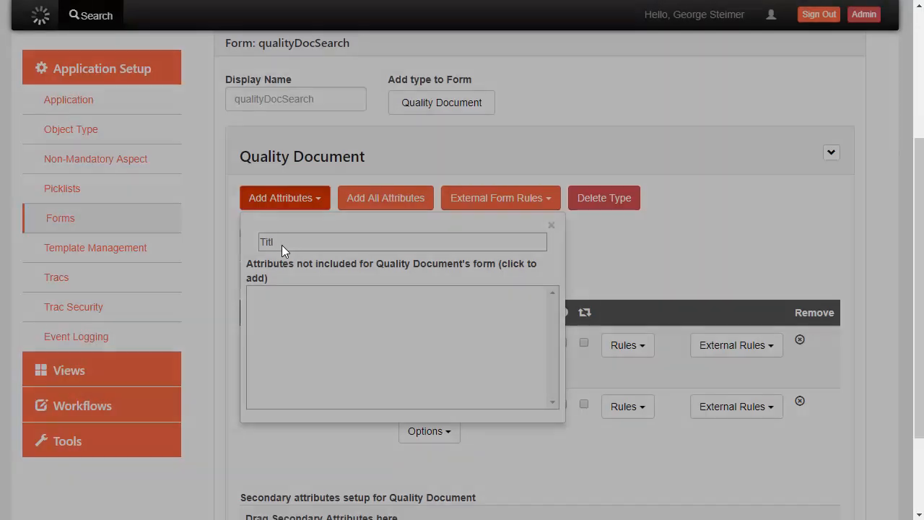
{"action": "key", "text": "ctrl+a"}
{"action": "type", "text": "Sta"}
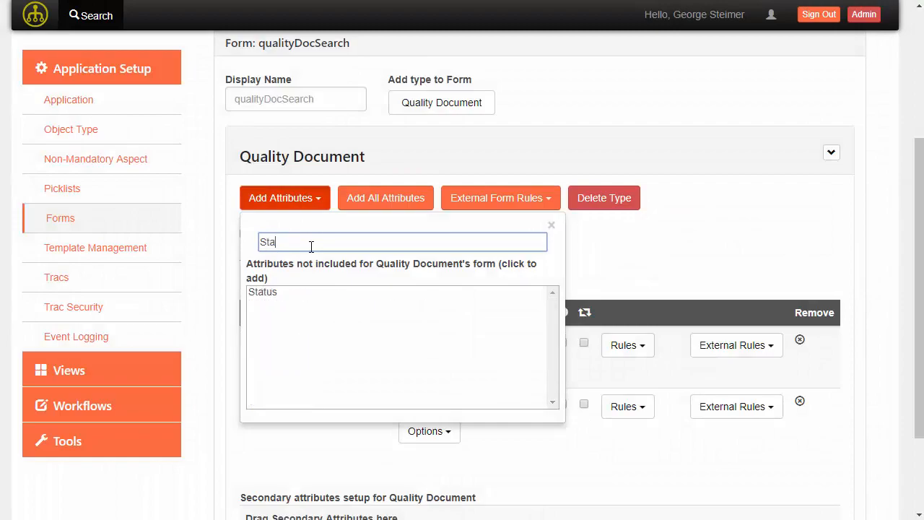
{"action": "left_click", "coordinate": [281, 291]}
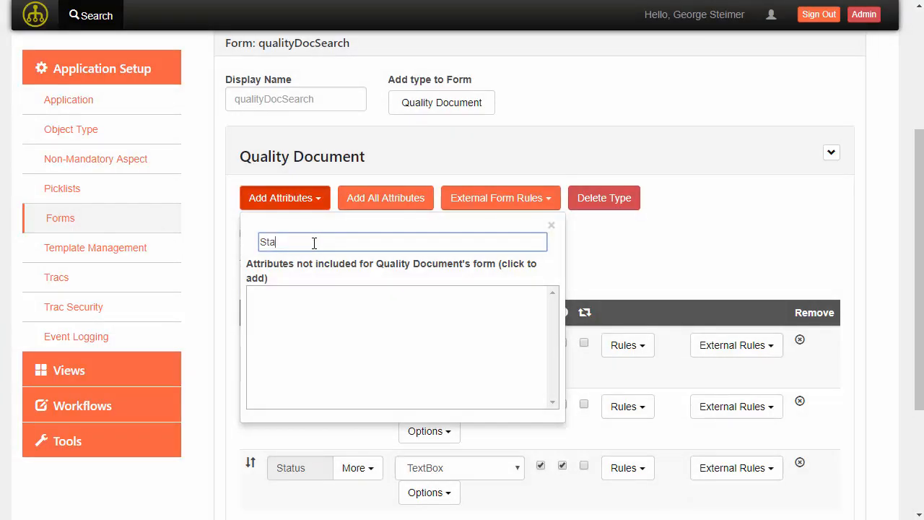
- Add the Approved, Effective, Modified, Obsolete and Periodic Review Date attributes
{"action": "key", "text": "ctrl+a"}
{"action": "key", "text": "BackSpace"}
{"action": "type", "text": "D"}
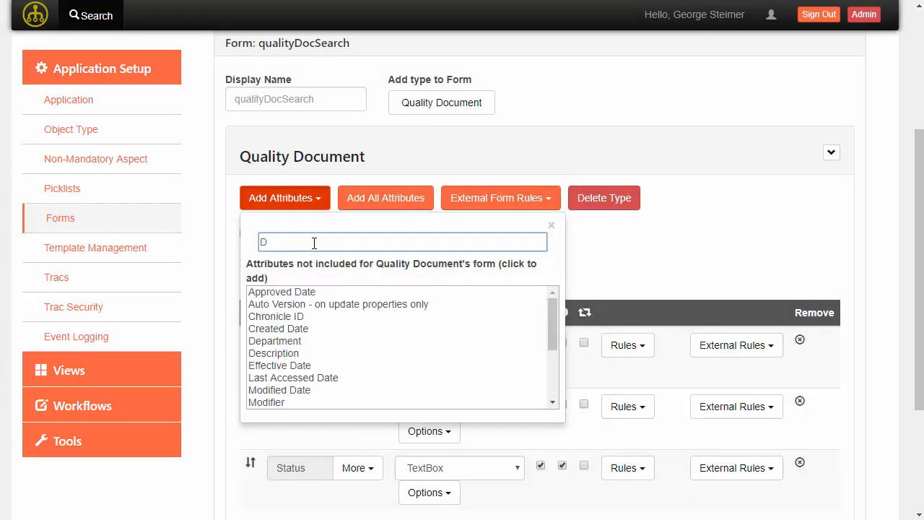
{"action": "type", "text": "ate"}
{"action": "left_click", "coordinate": [289, 293]}
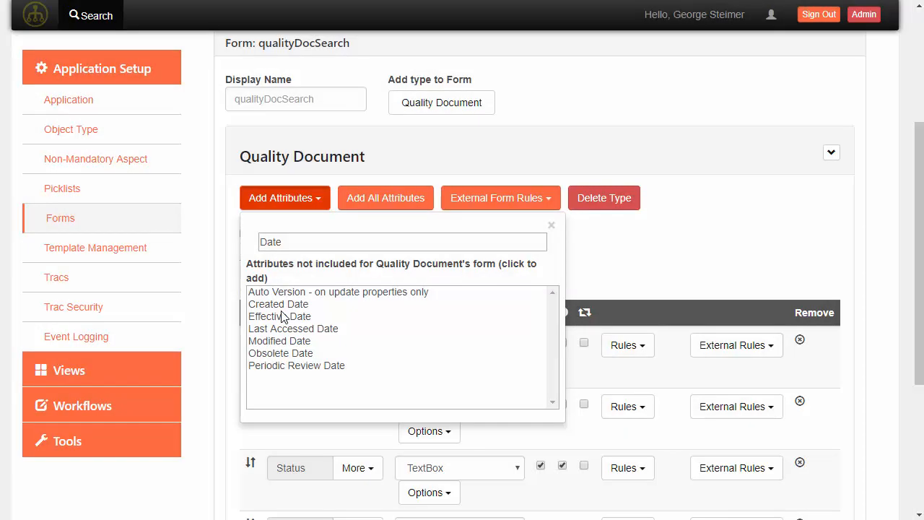
{"action": "left_click", "coordinate": [283, 318]}
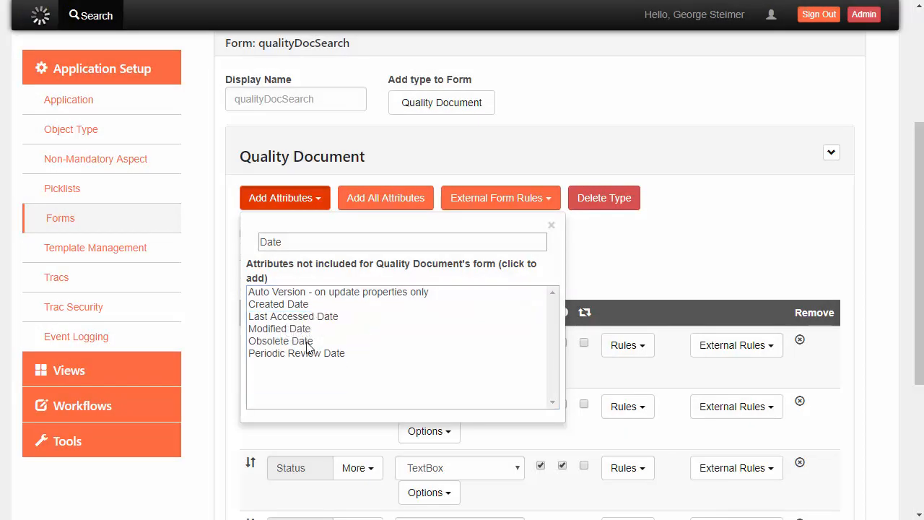
{"action": "left_click", "coordinate": [276, 330]}
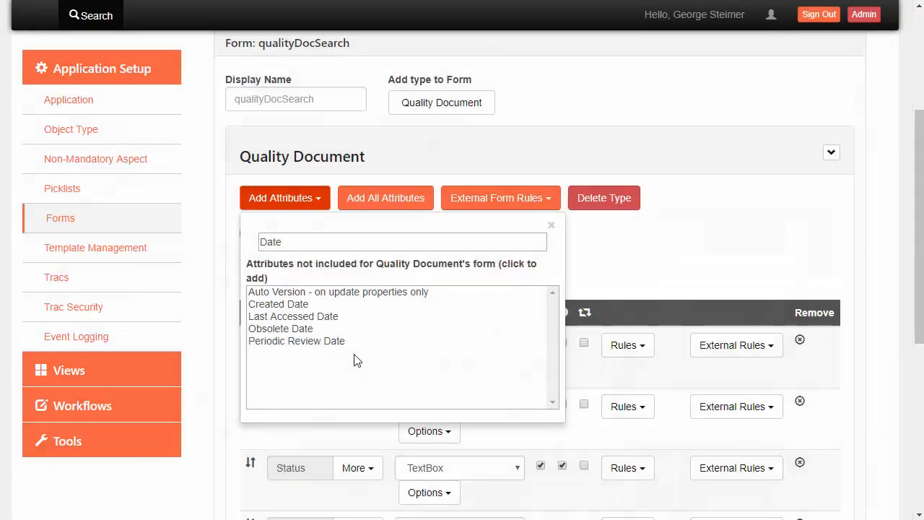
{"action": "left_click", "coordinate": [286, 330]}
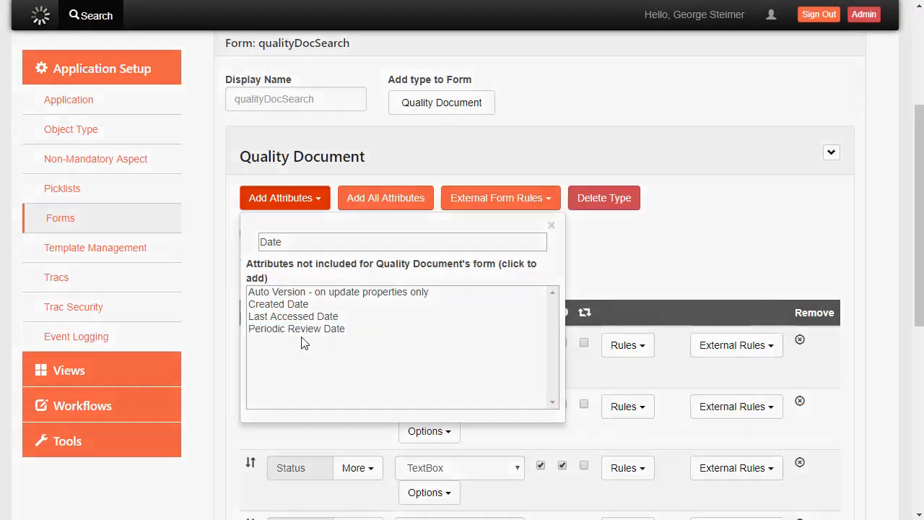
{"action": "left_click", "coordinate": [315, 331]}
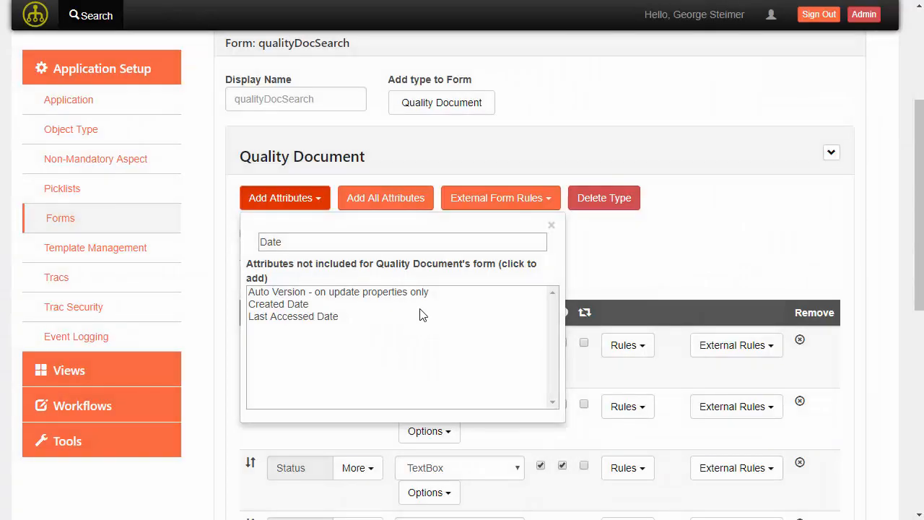
{"action": "left_click", "coordinate": [551, 225]}
- Move Periodic Review Date into the secondary attributes
{"action": "scroll", "coordinate": [722, 231], "scroll_direction": "down", "scroll_amount": 3}
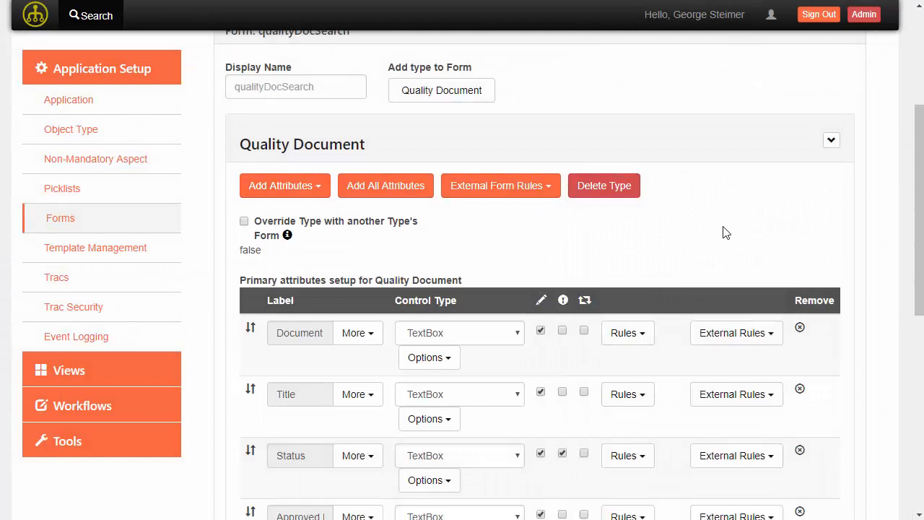
{"action": "scroll", "coordinate": [722, 225], "scroll_direction": "down", "scroll_amount": 1}
{"action": "scroll", "coordinate": [582, 237], "scroll_direction": "down", "scroll_amount": 1}
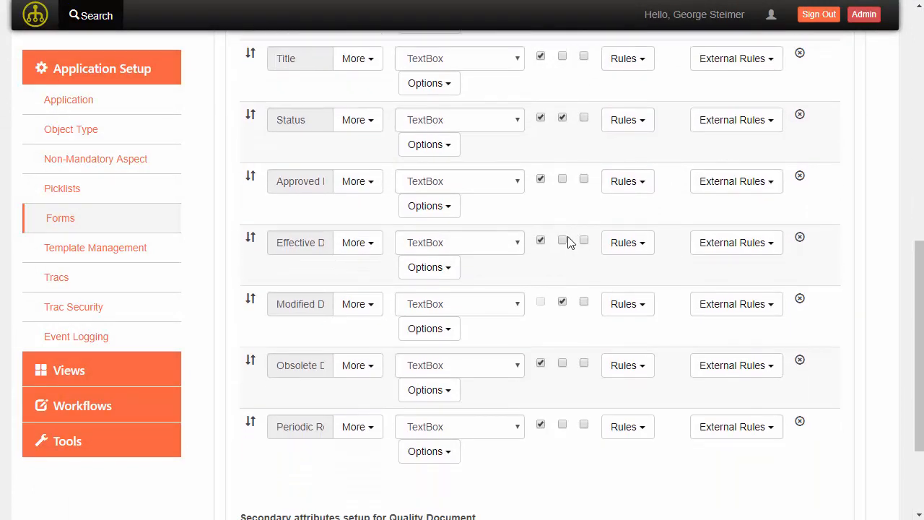
{"action": "scroll", "coordinate": [560, 250], "scroll_direction": "up", "scroll_amount": 3}
{"action": "scroll", "coordinate": [541, 256], "scroll_direction": "up", "scroll_amount": 2}
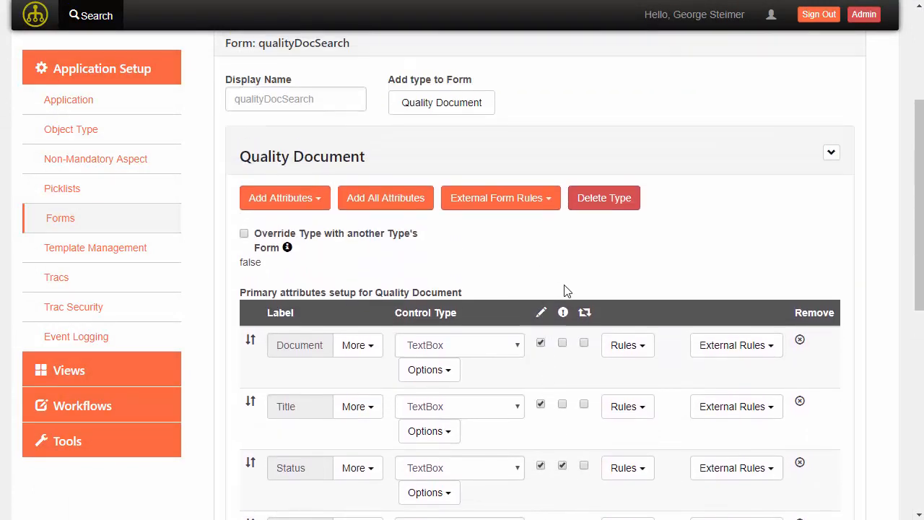
{"action": "scroll", "coordinate": [507, 269], "scroll_direction": "down", "scroll_amount": 3}
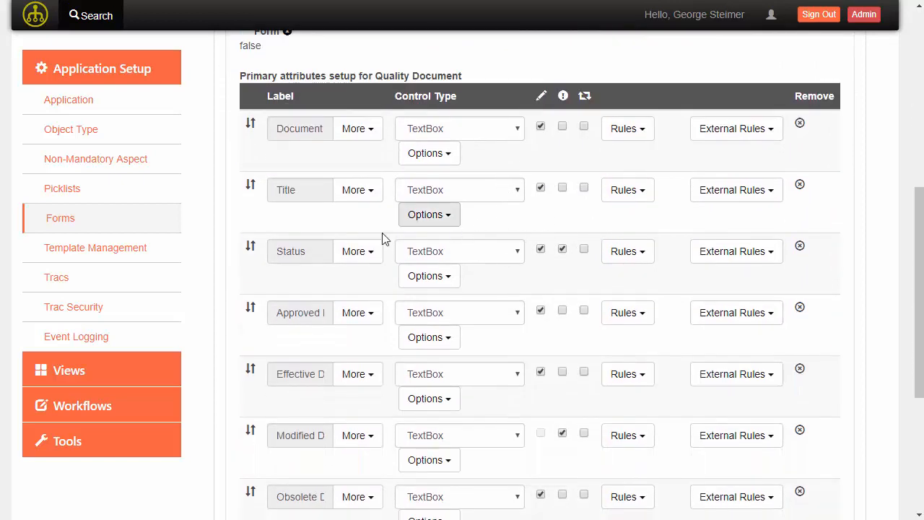
{"action": "scroll", "coordinate": [406, 271], "scroll_direction": "down", "scroll_amount": 1}
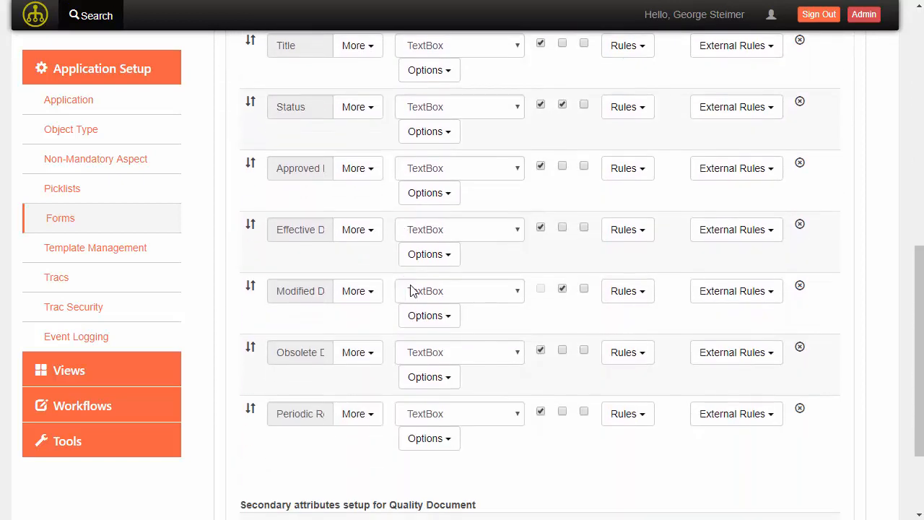
{"action": "scroll", "coordinate": [318, 365], "scroll_direction": "down", "scroll_amount": 2}
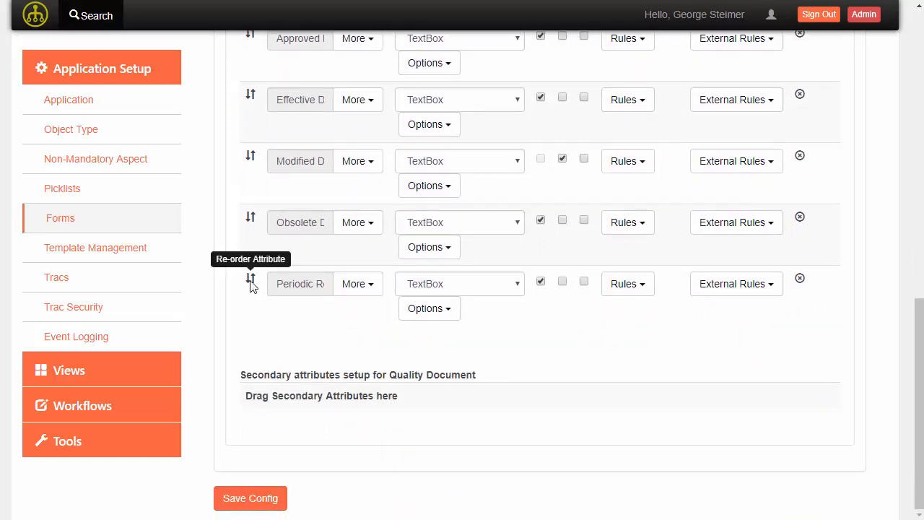
{"action": "left_click_drag", "start_coordinate": [252, 285], "coordinate": [258, 431]}
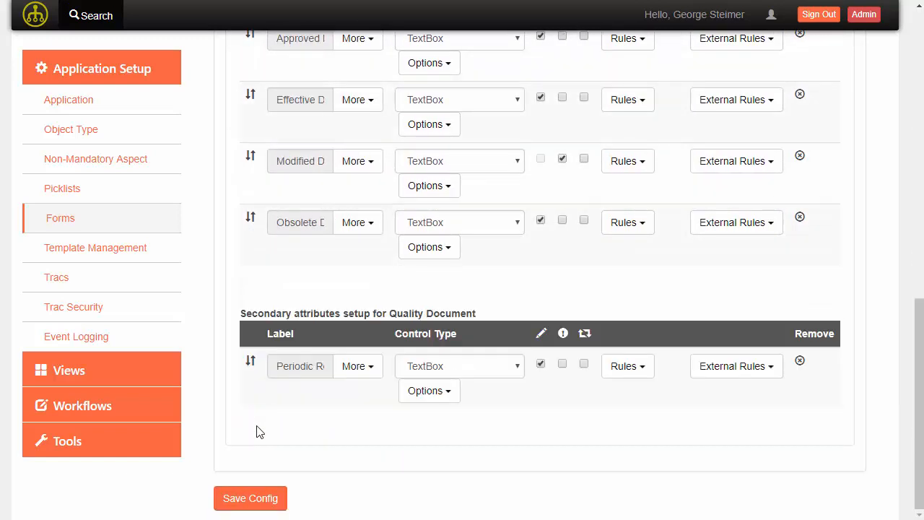
- Move Obsolete Date to secondary attributes, leaving Document and Status as TextBox
{"action": "left_click_drag", "start_coordinate": [252, 234], "coordinate": [250, 400]}
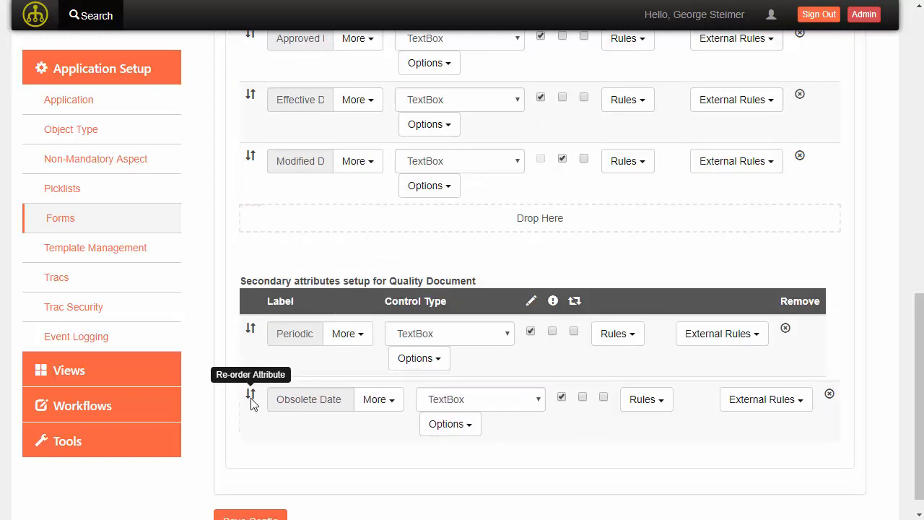
{"action": "scroll", "coordinate": [269, 232], "scroll_direction": "up", "scroll_amount": 5}
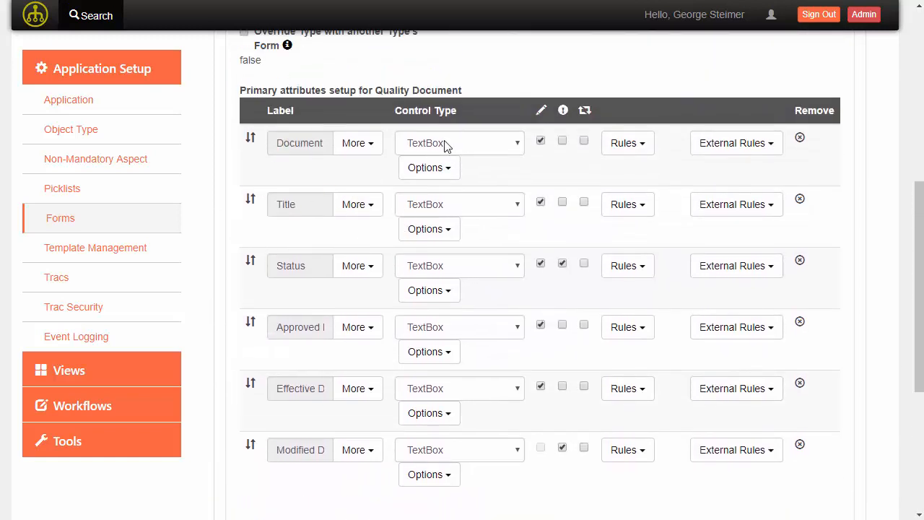
{"action": "left_click", "coordinate": [501, 149]}
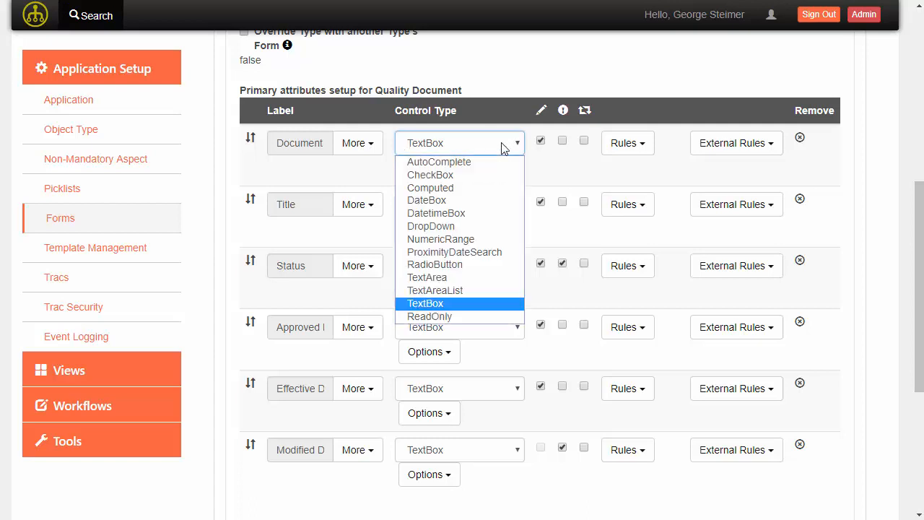
{"action": "left_click", "coordinate": [503, 147]}
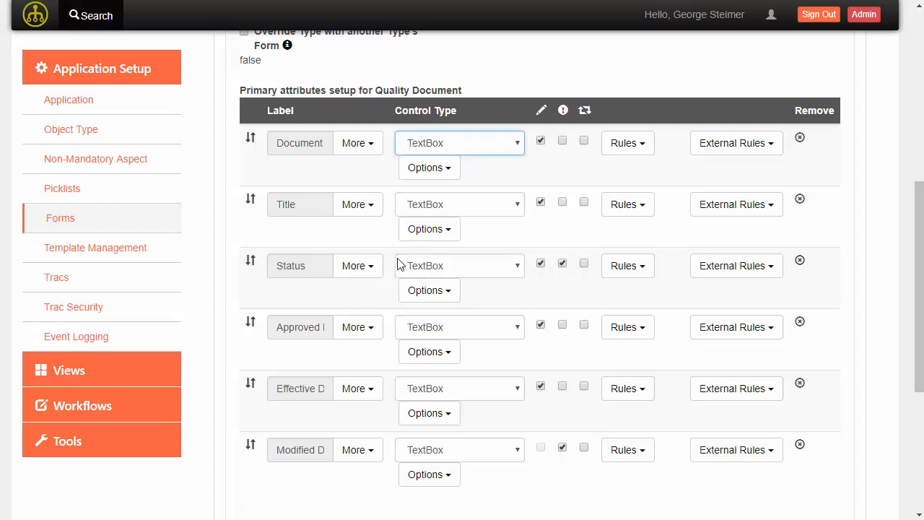
{"action": "left_click", "coordinate": [455, 269]}
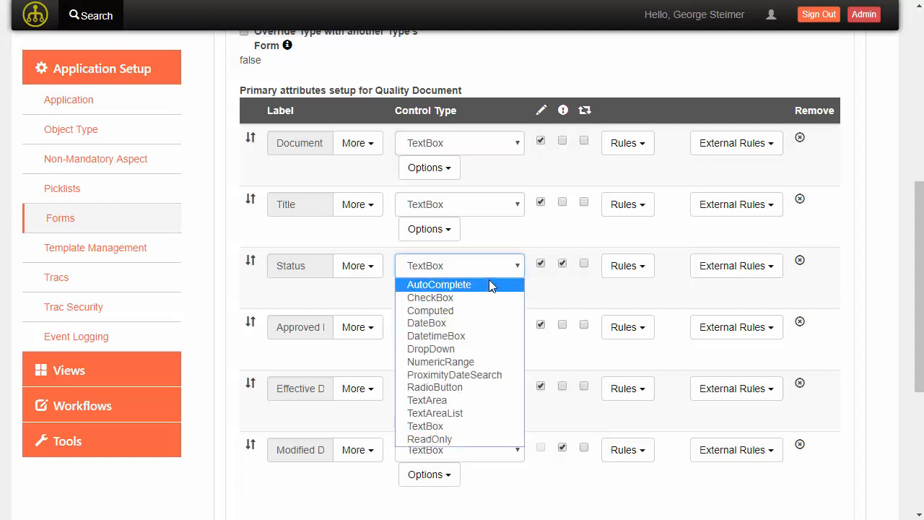
{"action": "left_click", "coordinate": [500, 253]}
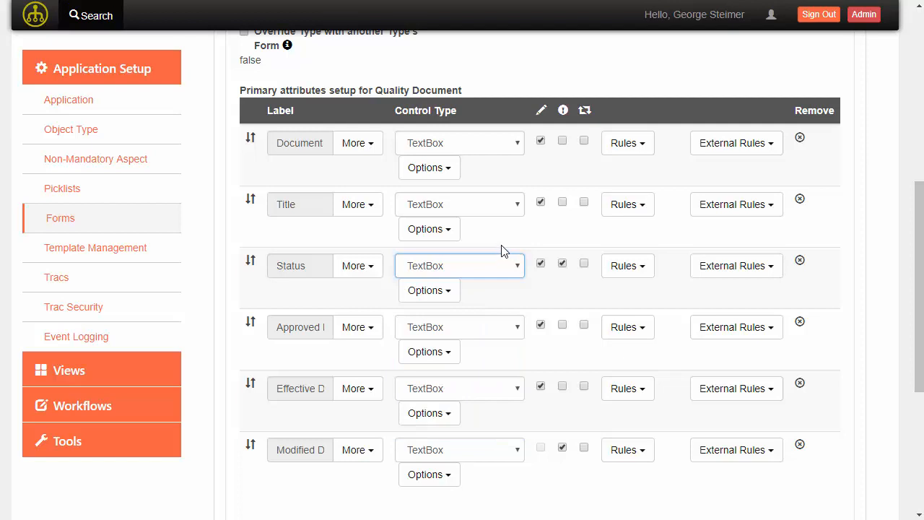
- Set Approved, Effective and Modified Date control types to DateBox
{"action": "scroll", "coordinate": [469, 262], "scroll_direction": "down", "scroll_amount": 1}
{"action": "left_click", "coordinate": [468, 258]}
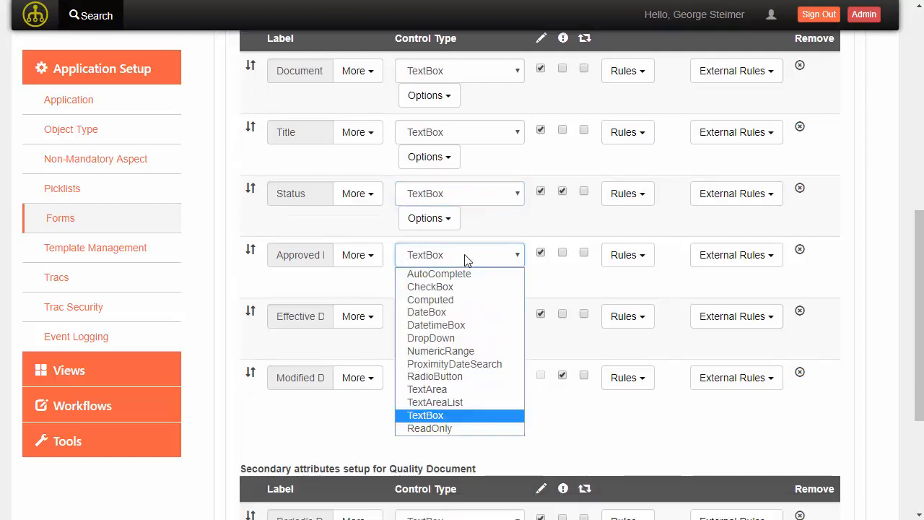
{"action": "key", "text": "d"}
{"action": "left_click", "coordinate": [466, 260]}
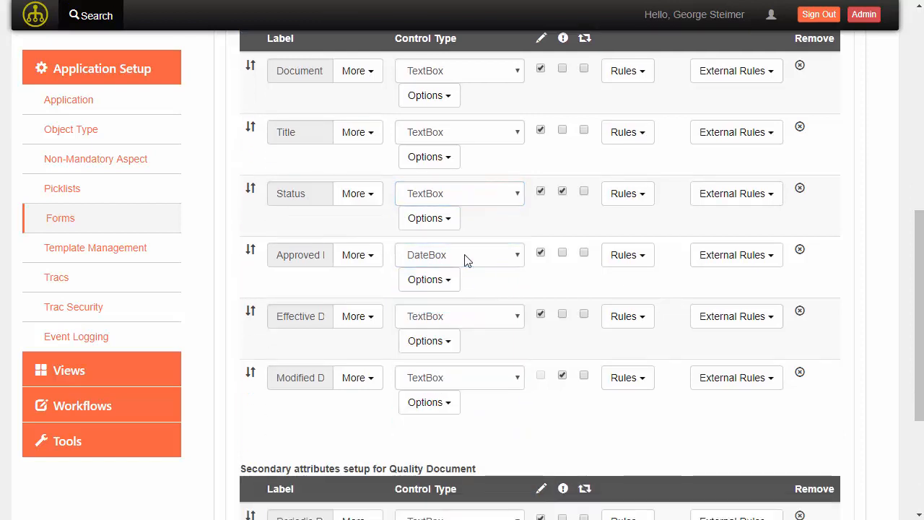
{"action": "left_click", "coordinate": [455, 320]}
{"action": "key", "text": "d"}
{"action": "left_click", "coordinate": [455, 320]}
{"action": "left_click", "coordinate": [457, 379]}
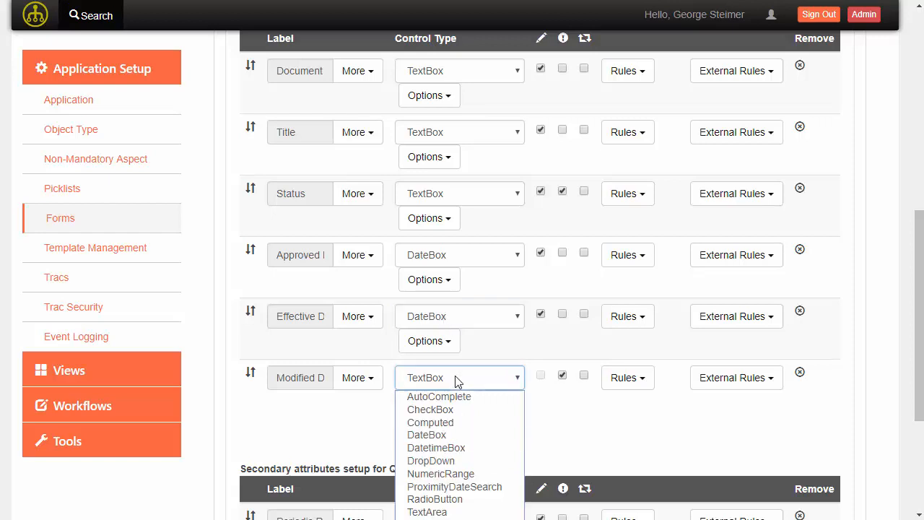
{"action": "key", "text": "d"}
{"action": "left_click", "coordinate": [457, 379]}
{"action": "scroll", "coordinate": [454, 291], "scroll_direction": "down", "scroll_amount": 2}
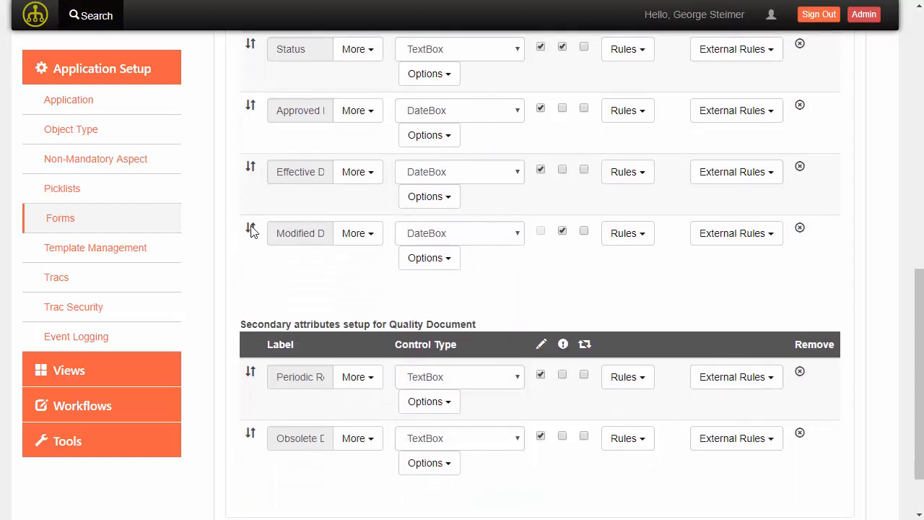
- Move Modified Date to secondary attributes and make Periodic Review and Obsolete Date DateBoxes
{"action": "left_click_drag", "start_coordinate": [250, 229], "coordinate": [471, 375]}
{"action": "left_click", "coordinate": [471, 375]}
{"action": "key", "text": "d"}
{"action": "left_click", "coordinate": [471, 375]}
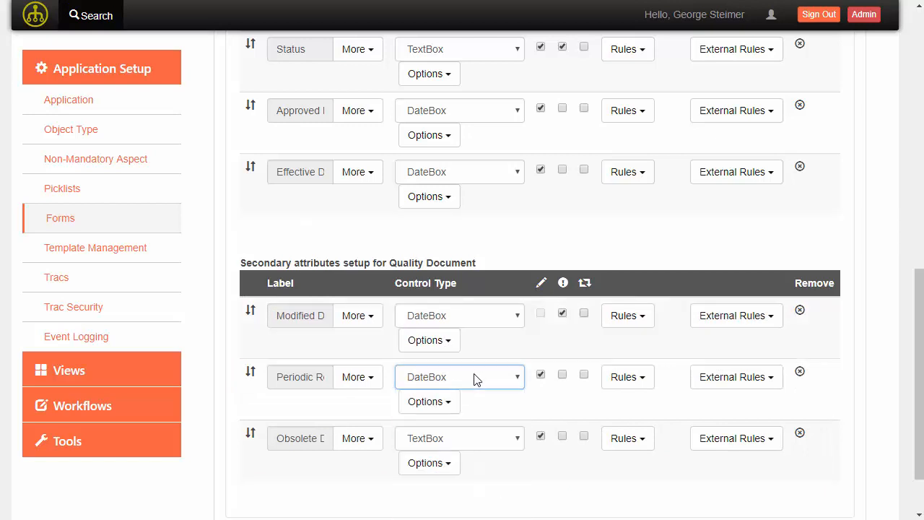
{"action": "left_click", "coordinate": [465, 448]}
{"action": "key", "text": "d"}
{"action": "left_click", "coordinate": [469, 445]}
{"action": "scroll", "coordinate": [496, 393], "scroll_direction": "up", "scroll_amount": 3}
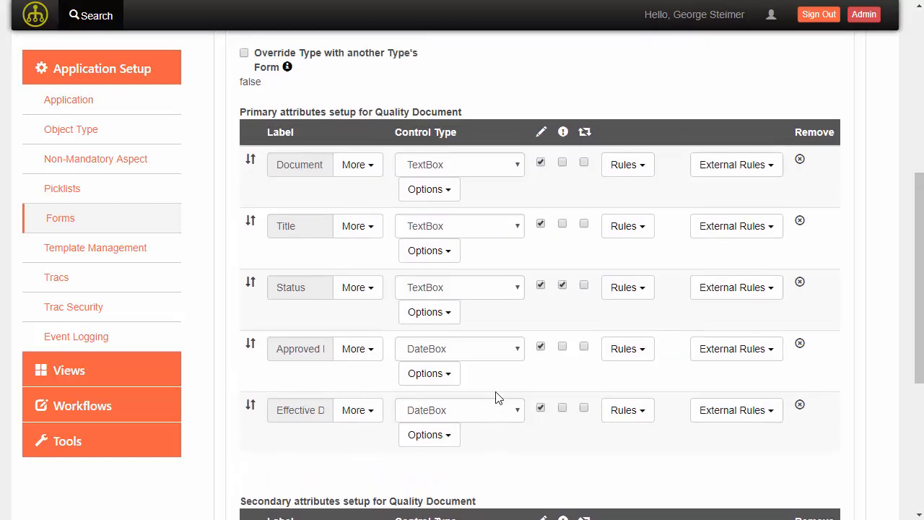
{"action": "scroll", "coordinate": [496, 396], "scroll_direction": "up", "scroll_amount": 1}
{"action": "scroll", "coordinate": [512, 260], "scroll_direction": "down", "scroll_amount": 1}
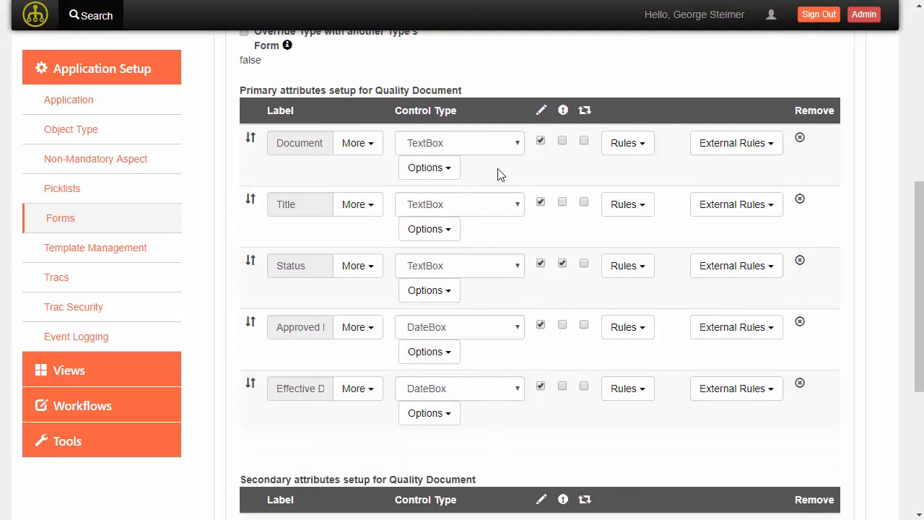
- Review the Document and Approved Date field options without changing them
{"action": "left_click", "coordinate": [450, 168]}
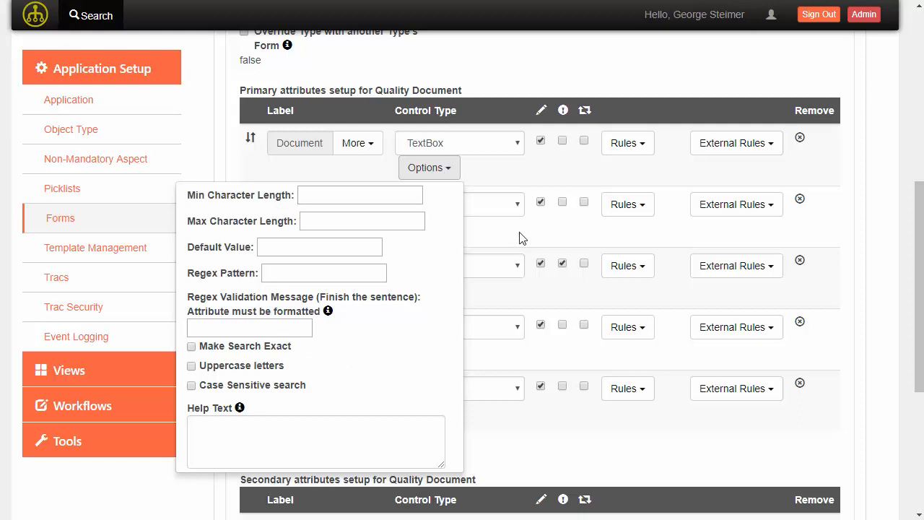
{"action": "left_click", "coordinate": [547, 191]}
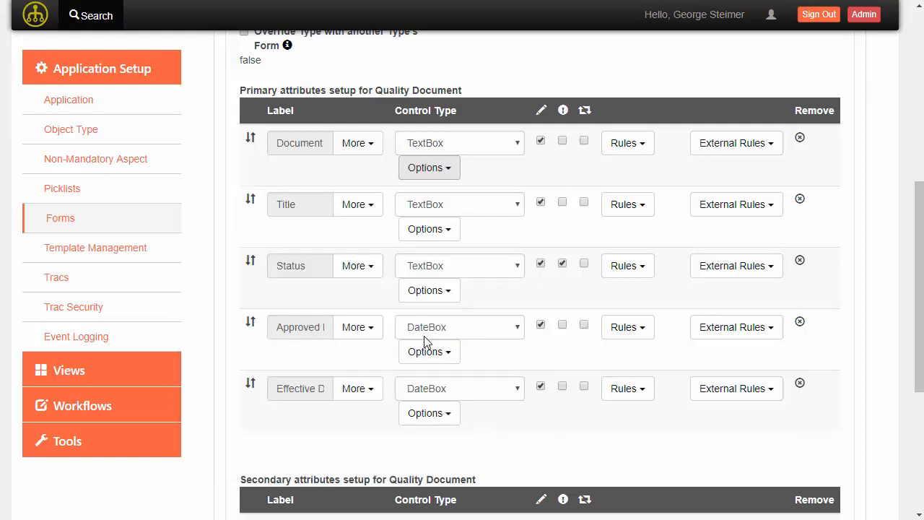
{"action": "scroll", "coordinate": [434, 296], "scroll_direction": "down", "scroll_amount": 1}
{"action": "left_click", "coordinate": [429, 281]}
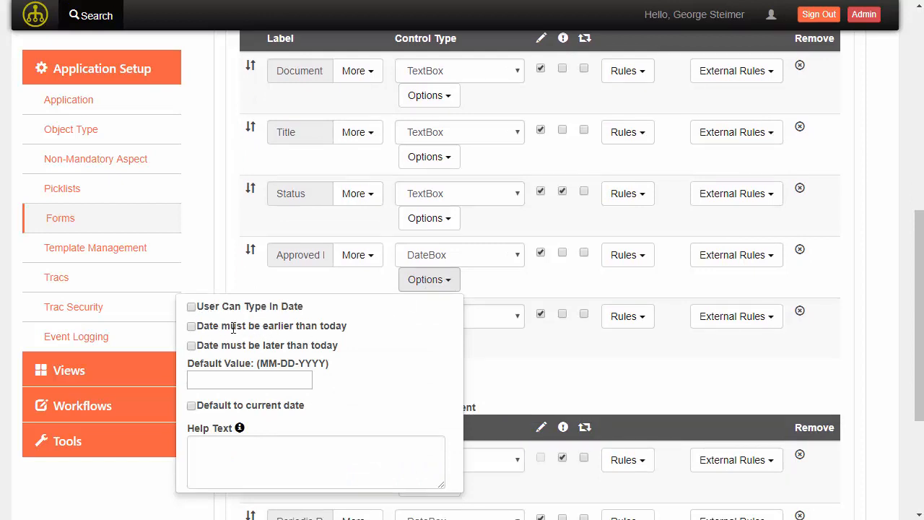
{"action": "left_click", "coordinate": [525, 238]}
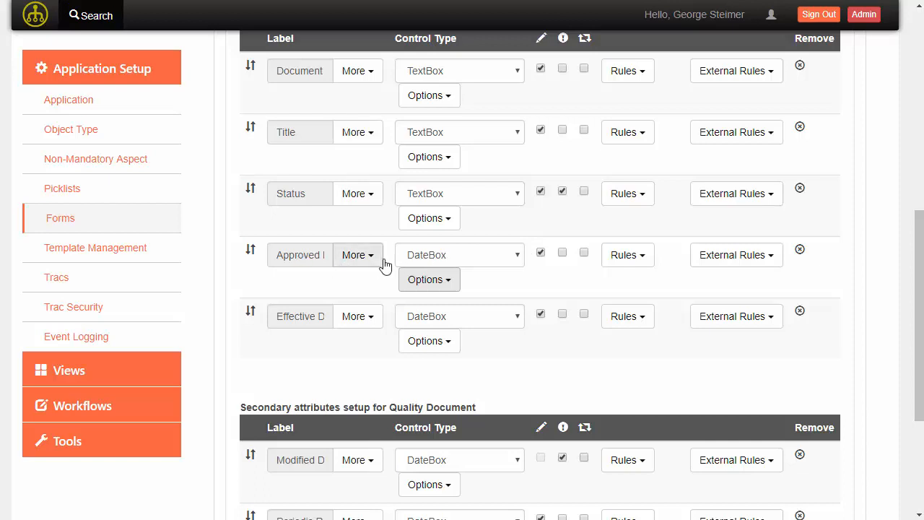
- Switch Approved Date and Effective Date to ProximityDateSearch and save the qualityDocSearch form
{"action": "left_click", "coordinate": [455, 257]}
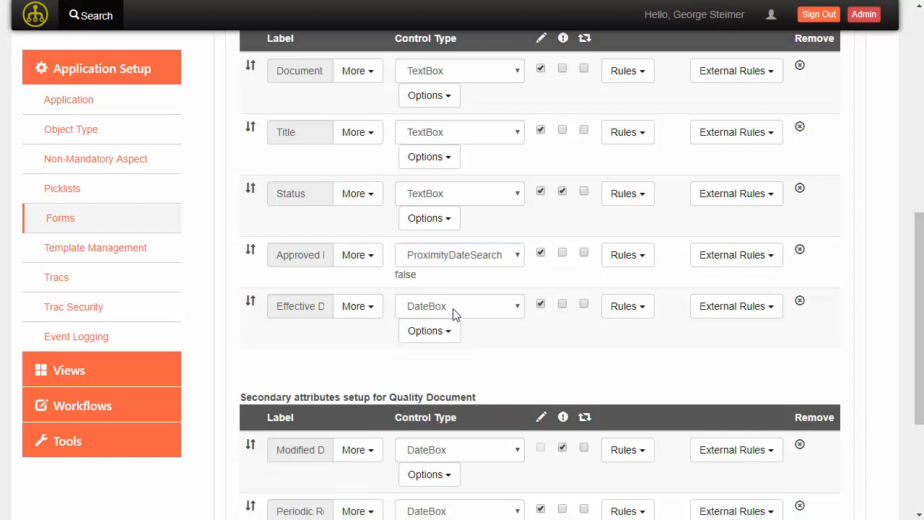
{"action": "left_click", "coordinate": [453, 311]}
{"action": "key", "text": "p"}
{"action": "key", "text": "Return"}
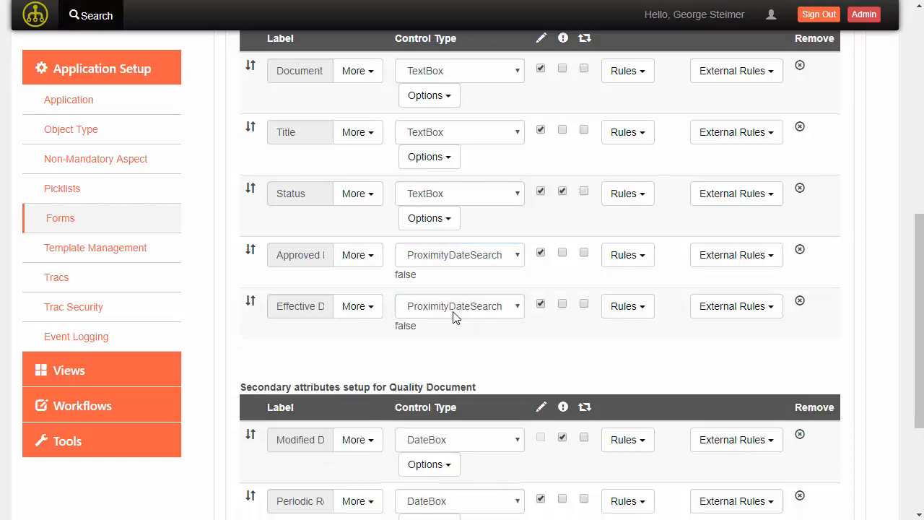
{"action": "scroll", "coordinate": [350, 282], "scroll_direction": "down", "scroll_amount": 3}
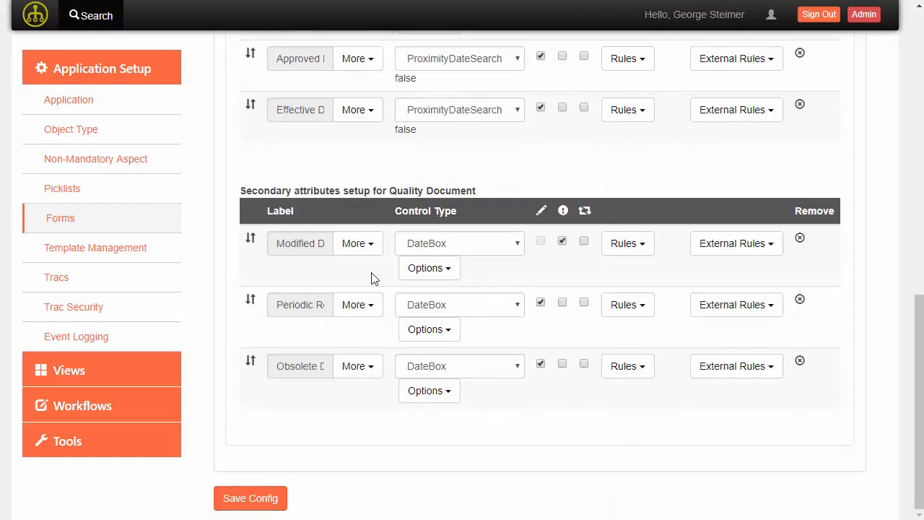
{"action": "scroll", "coordinate": [412, 382], "scroll_direction": "up", "scroll_amount": 4}
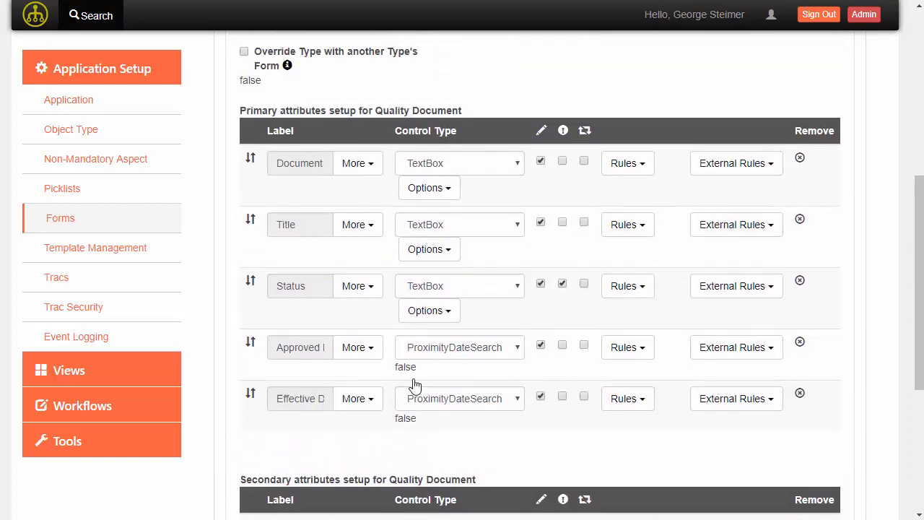
{"action": "scroll", "coordinate": [418, 387], "scroll_direction": "down", "scroll_amount": 3}
{"action": "scroll", "coordinate": [416, 388], "scroll_direction": "up", "scroll_amount": 3}
{"action": "scroll", "coordinate": [378, 427], "scroll_direction": "down", "scroll_amount": 4}
{"action": "left_click", "coordinate": [275, 499]}
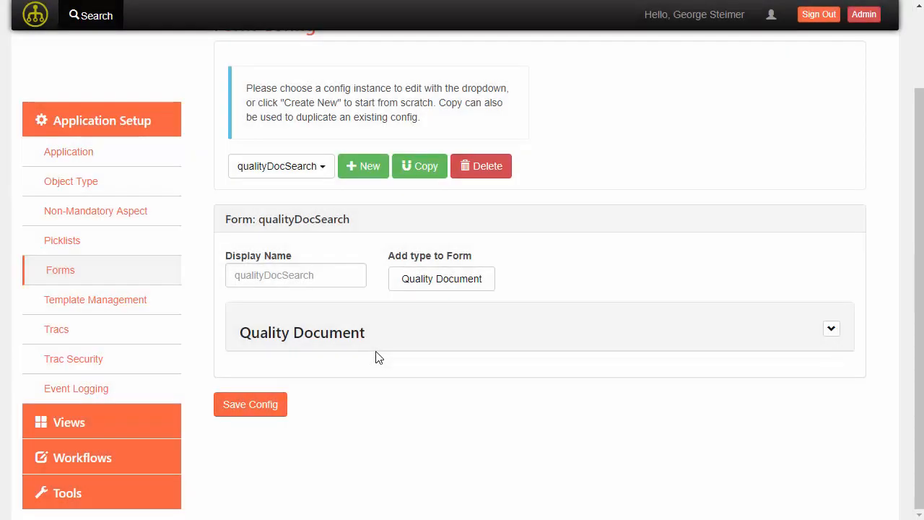
- Navigate to the Search configuration page under Views
{"action": "left_click", "coordinate": [101, 124]}
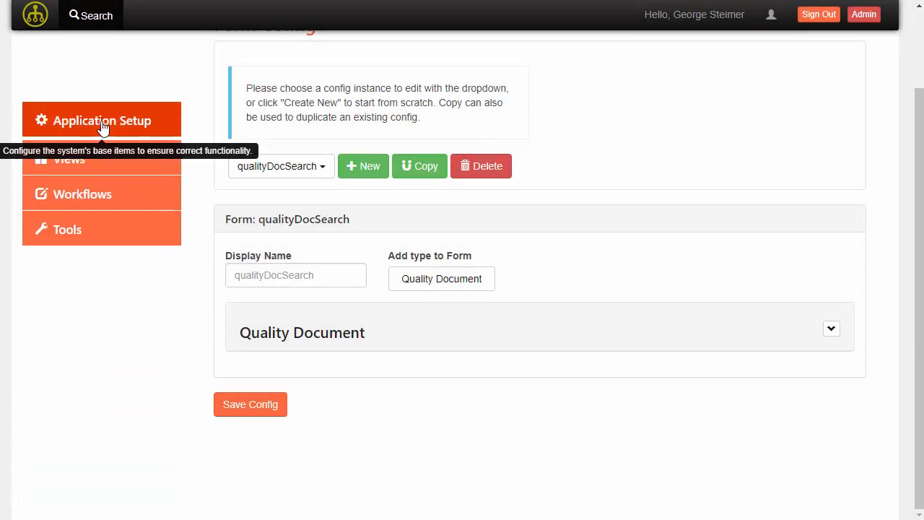
{"action": "left_click", "coordinate": [83, 166]}
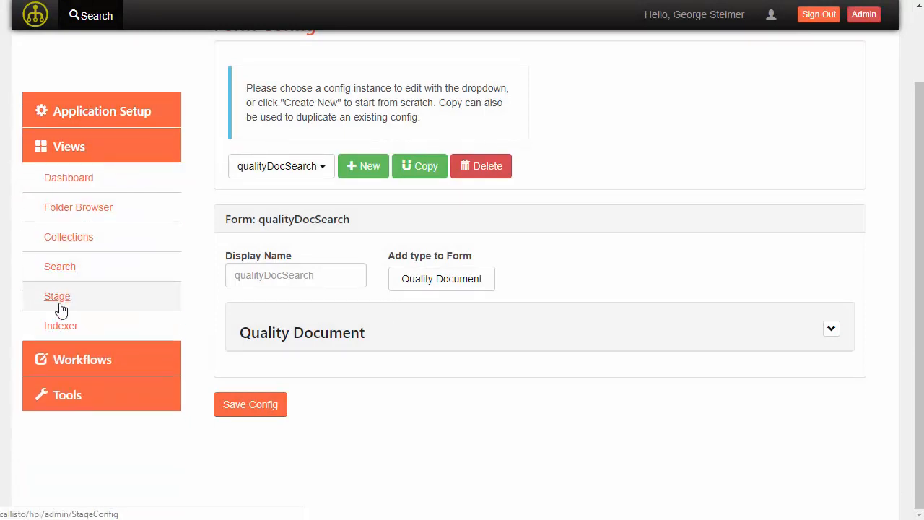
{"action": "left_click", "coordinate": [65, 228]}
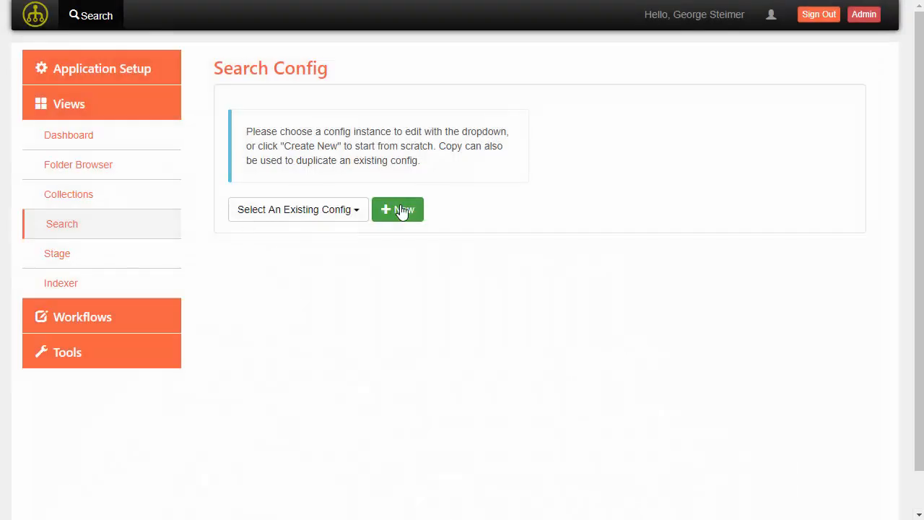
- Create a new search config named qualityDocSearch
{"action": "left_click", "coordinate": [398, 210]}
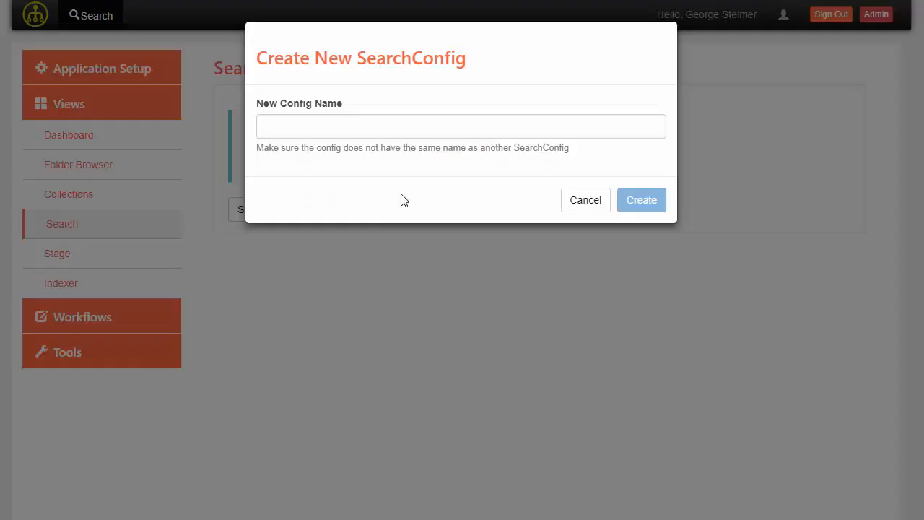
{"action": "left_click", "coordinate": [348, 135]}
{"action": "type", "text": "qua"}
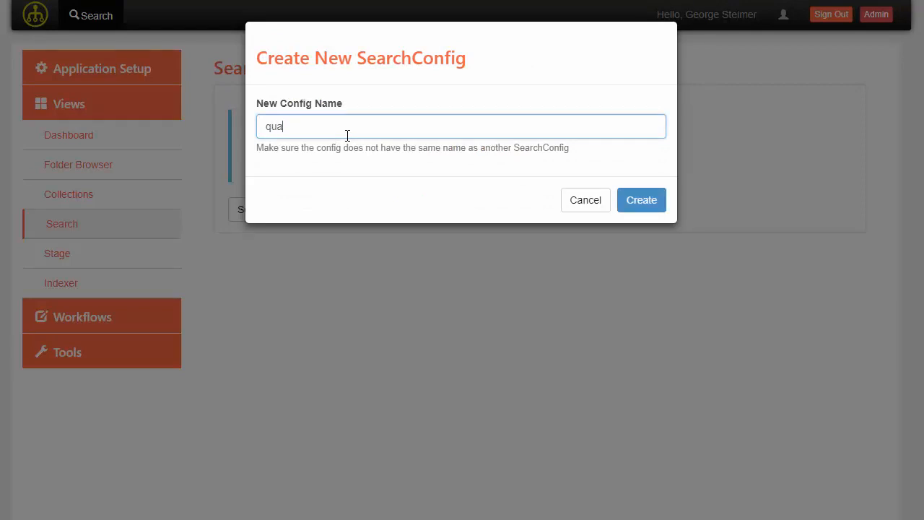
{"action": "type", "text": "lityDocumen"}
{"action": "key", "text": "BackSpace"}
{"action": "left_click", "coordinate": [650, 202]}
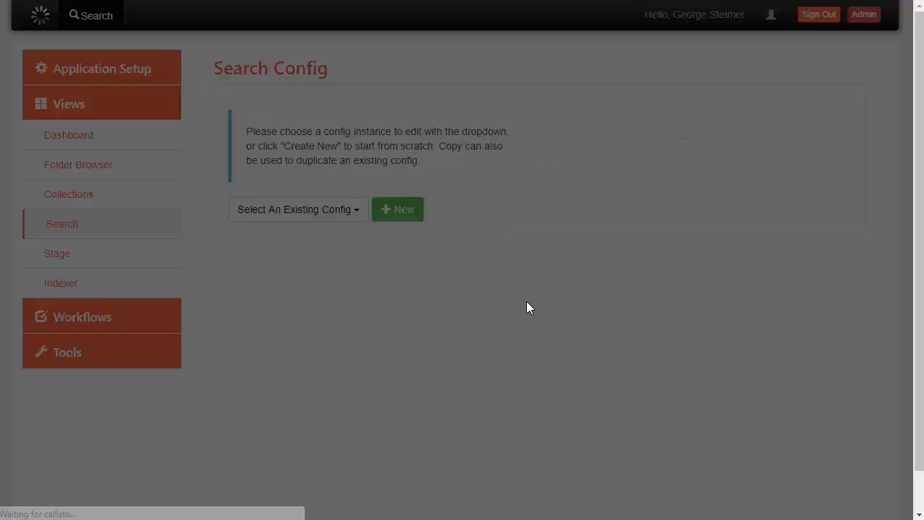
- Display the qualityDocSearch form in the search config and enable saved searches
{"action": "scroll", "coordinate": [448, 270], "scroll_direction": "down", "scroll_amount": 2}
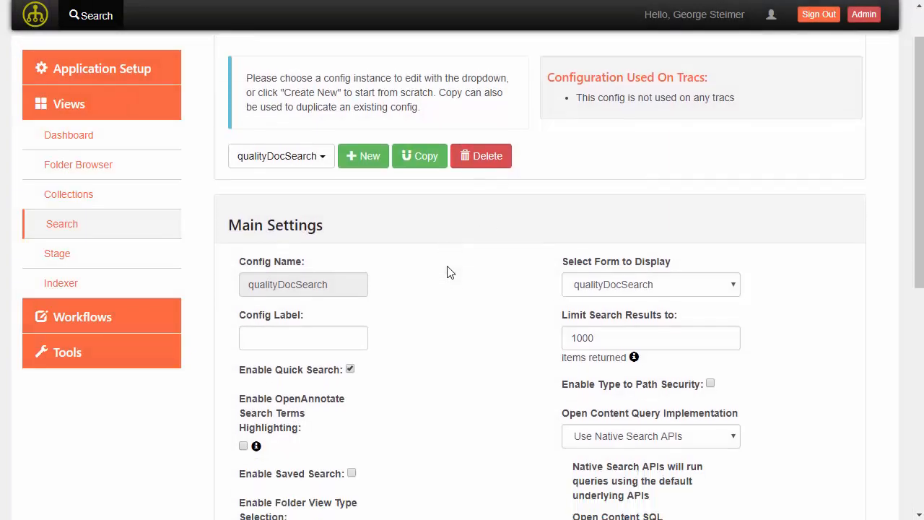
{"action": "left_click", "coordinate": [625, 197]}
{"action": "left_click", "coordinate": [606, 201]}
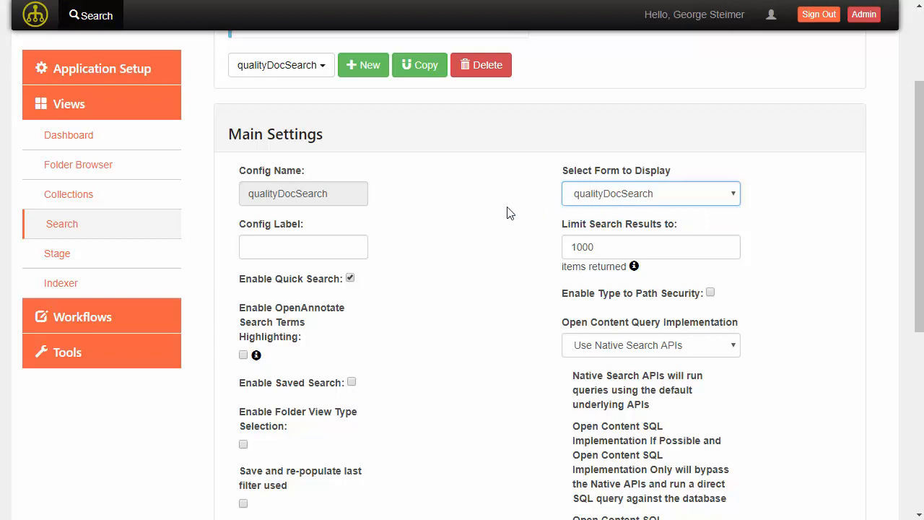
{"action": "scroll", "coordinate": [505, 218], "scroll_direction": "down", "scroll_amount": 1}
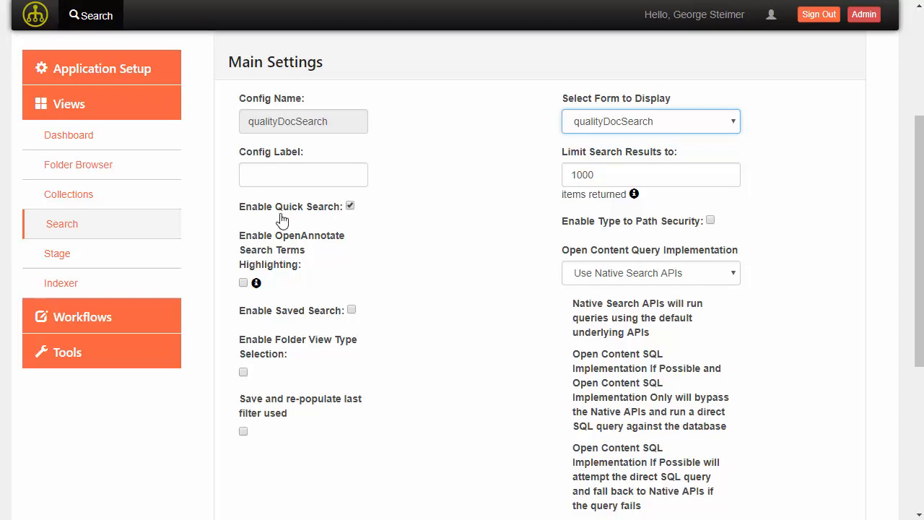
{"action": "scroll", "coordinate": [357, 294], "scroll_direction": "down", "scroll_amount": 1}
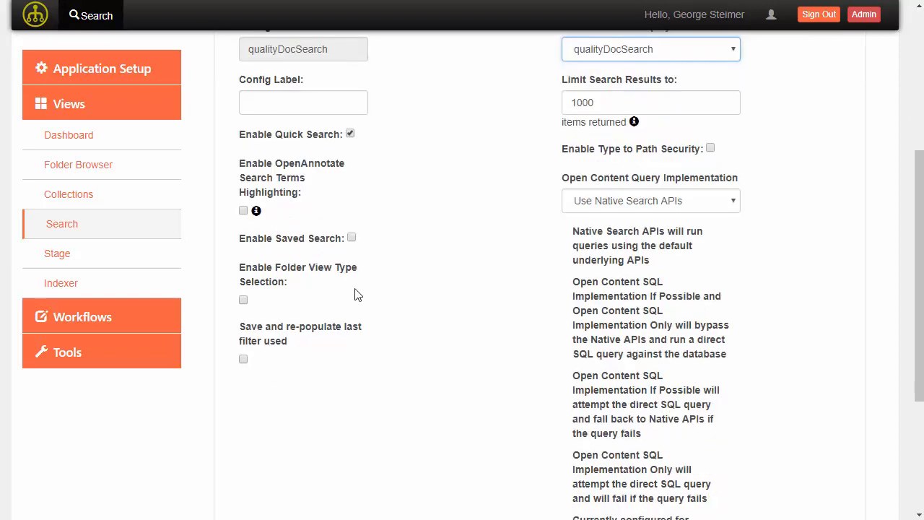
{"action": "left_click", "coordinate": [353, 239]}
{"action": "scroll", "coordinate": [423, 247], "scroll_direction": "down", "scroll_amount": 3}
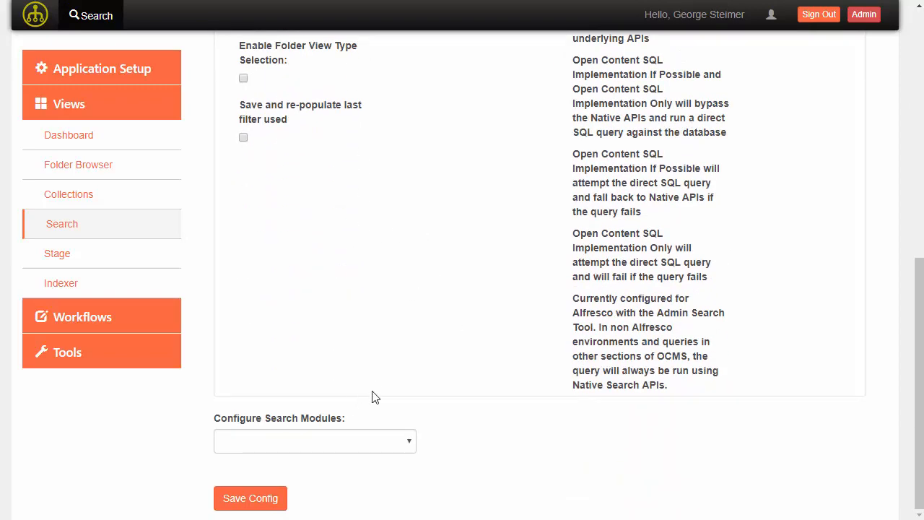
{"action": "left_click", "coordinate": [371, 442]}
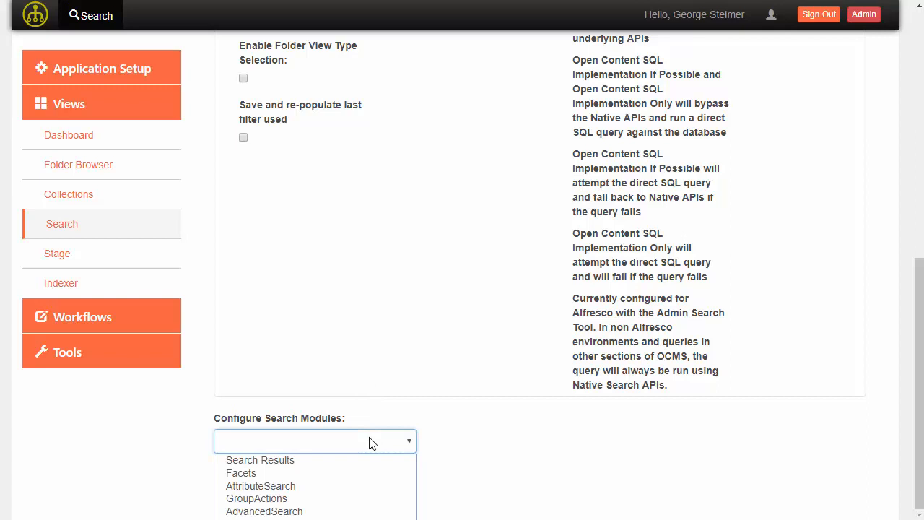
- Enable the AttributeSearch module
{"action": "left_click", "coordinate": [329, 485]}
{"action": "scroll", "coordinate": [453, 358], "scroll_direction": "down", "scroll_amount": 2}
{"action": "scroll", "coordinate": [465, 326], "scroll_direction": "down", "scroll_amount": 2}
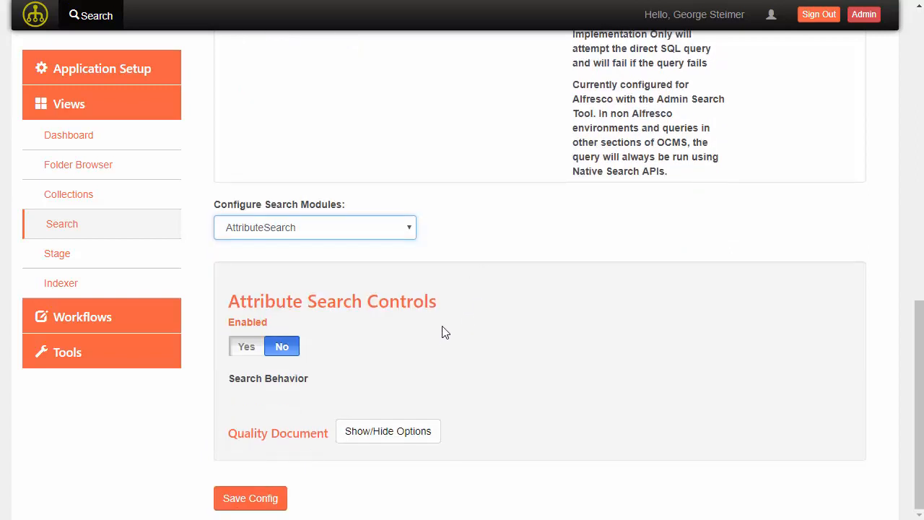
{"action": "left_click", "coordinate": [249, 348]}
- Make Document Number the default sort attribute for Quality Document
{"action": "left_click", "coordinate": [354, 432]}
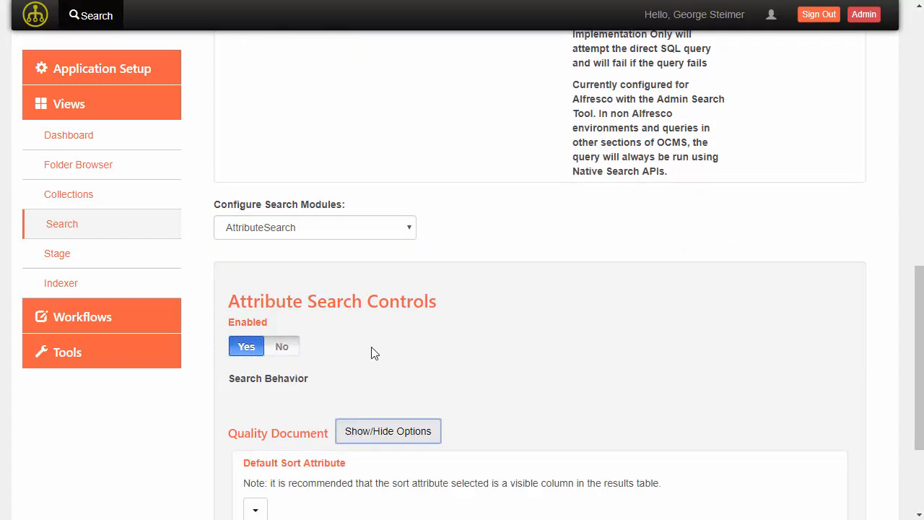
{"action": "scroll", "coordinate": [401, 313], "scroll_direction": "down", "scroll_amount": 3}
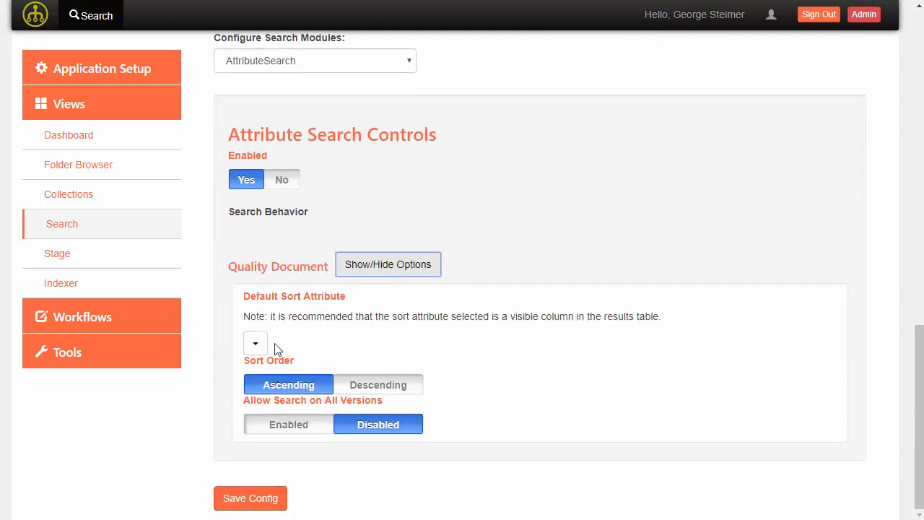
{"action": "left_click", "coordinate": [255, 344]}
{"action": "scroll", "coordinate": [326, 412], "scroll_direction": "down", "scroll_amount": 3}
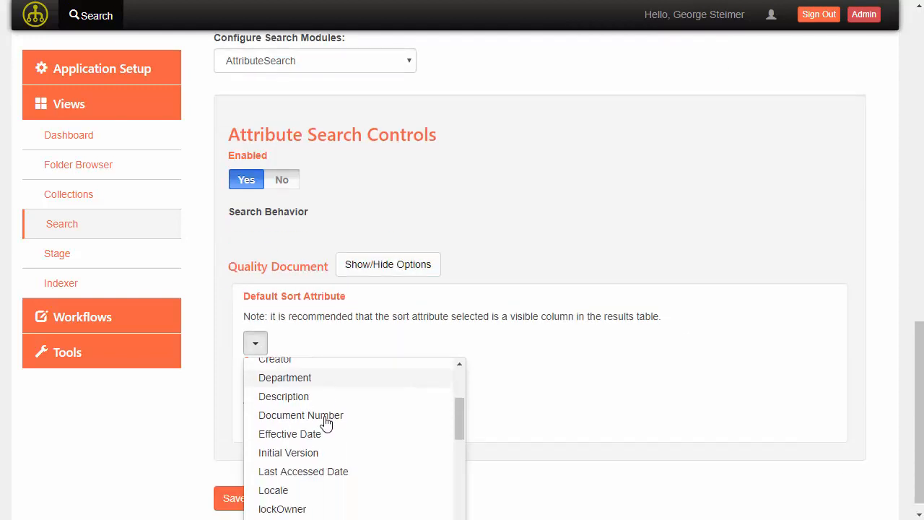
{"action": "scroll", "coordinate": [325, 421], "scroll_direction": "down", "scroll_amount": 2}
{"action": "scroll", "coordinate": [310, 448], "scroll_direction": "down", "scroll_amount": 3}
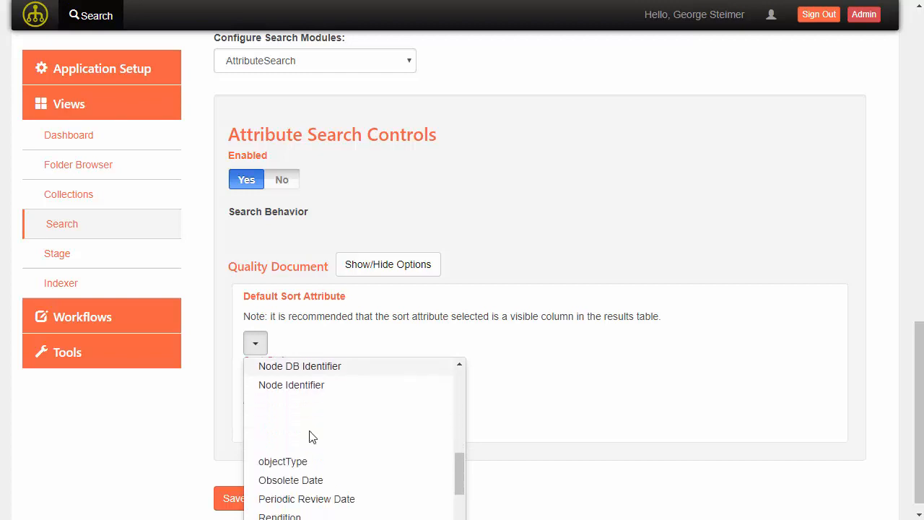
{"action": "scroll", "coordinate": [310, 426], "scroll_direction": "up", "scroll_amount": 5}
{"action": "left_click", "coordinate": [317, 402]}
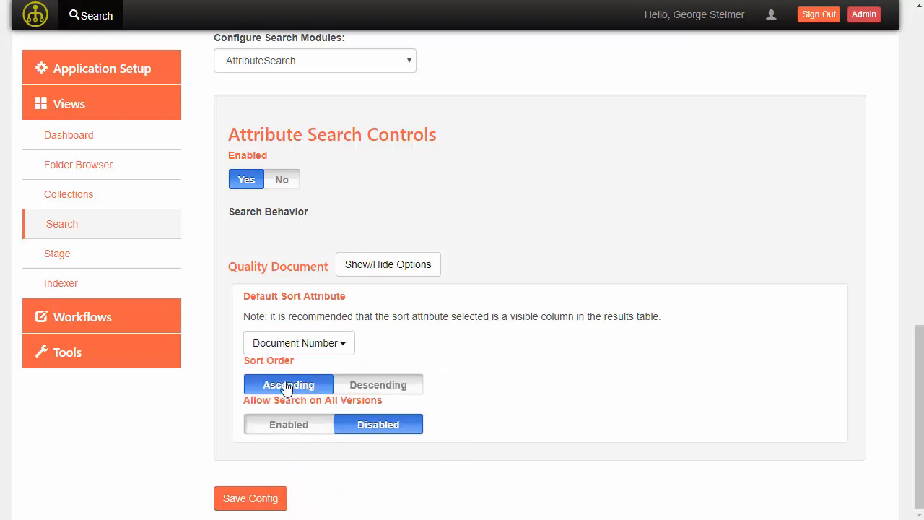
{"action": "left_click", "coordinate": [294, 62]}
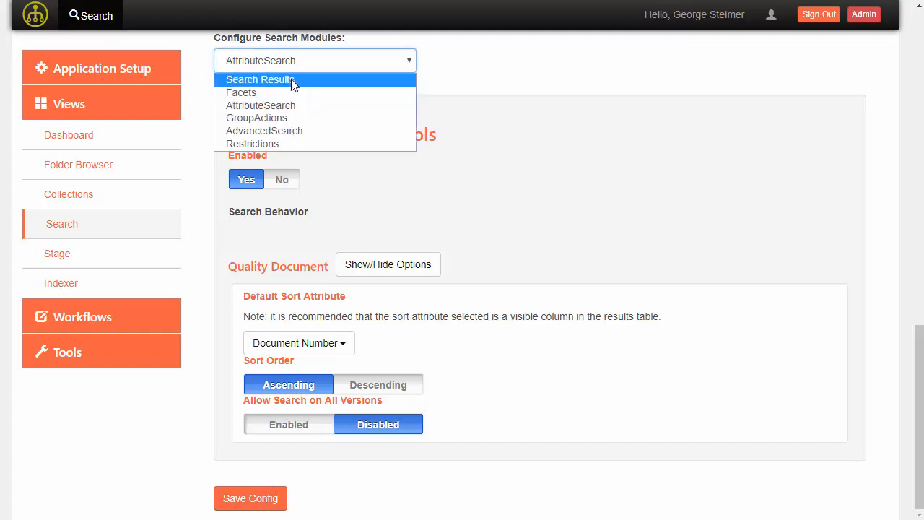
- In Search Results, set Enable Object Icon to Yes and expand Type Configurations
{"action": "left_click", "coordinate": [295, 80]}
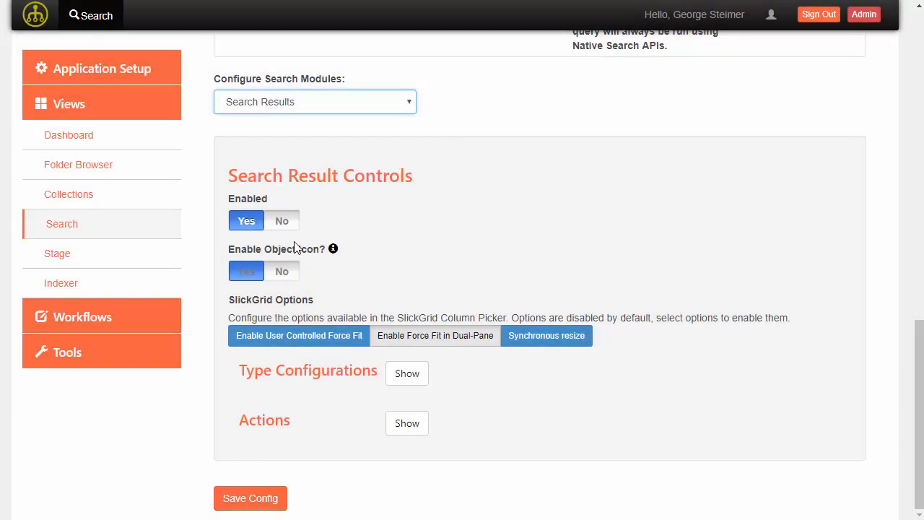
{"action": "left_click", "coordinate": [253, 272]}
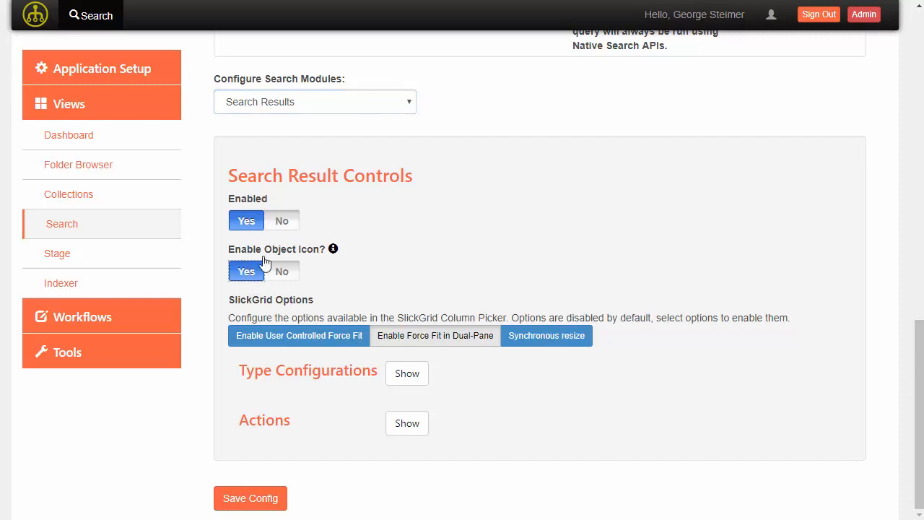
{"action": "left_click", "coordinate": [406, 373]}
{"action": "scroll", "coordinate": [412, 354], "scroll_direction": "down", "scroll_amount": 1}
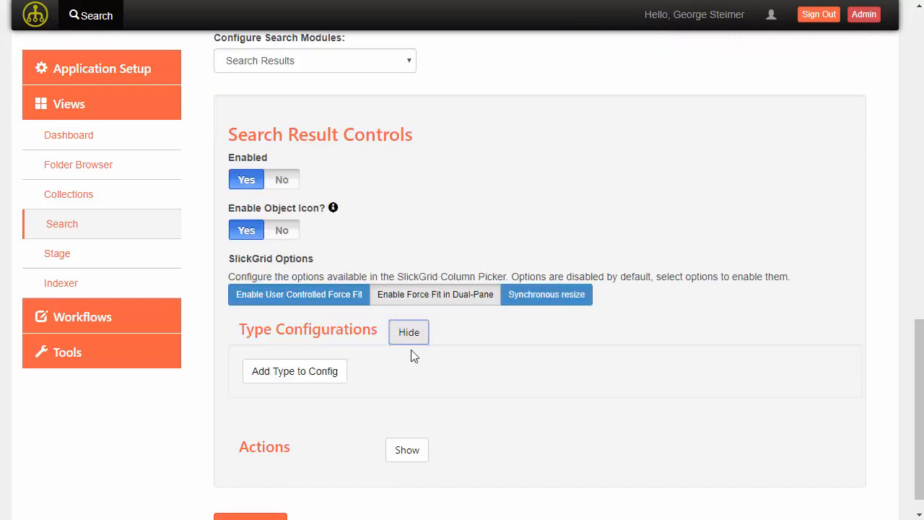
- Add a Quality Document type configuration and expand its settings
{"action": "left_click", "coordinate": [314, 345]}
{"action": "left_click", "coordinate": [294, 413]}
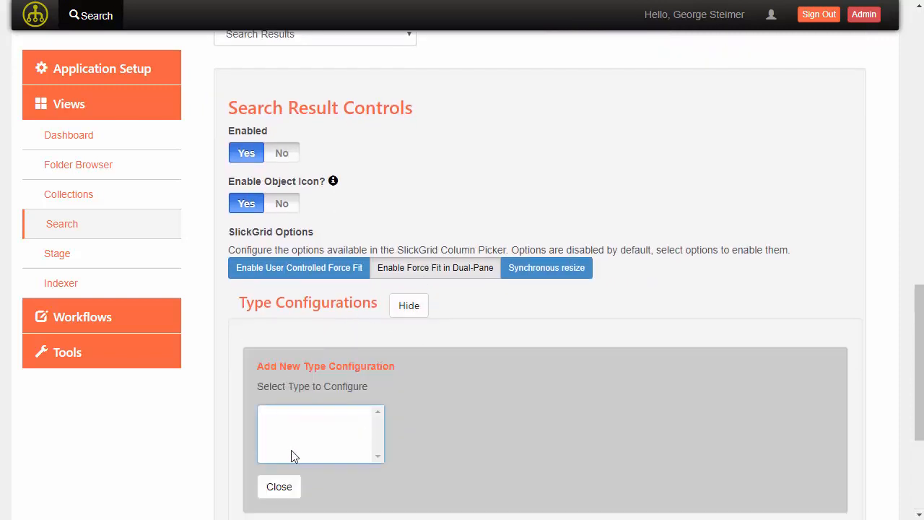
{"action": "left_click", "coordinate": [280, 489]}
{"action": "left_click", "coordinate": [388, 345]}
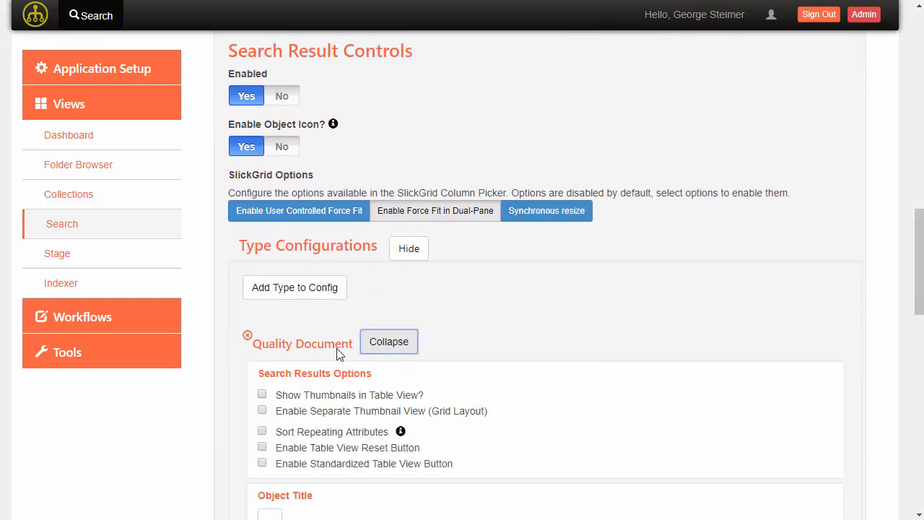
{"action": "scroll", "coordinate": [258, 377], "scroll_direction": "down", "scroll_amount": 3}
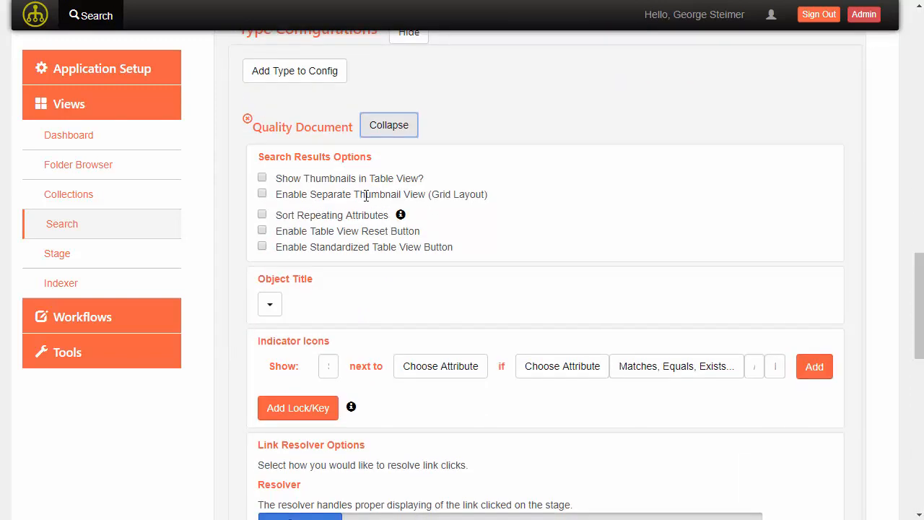
- Turn on Sort Repeating Attributes and set the Object Title to Document Number
{"action": "left_click", "coordinate": [262, 216]}
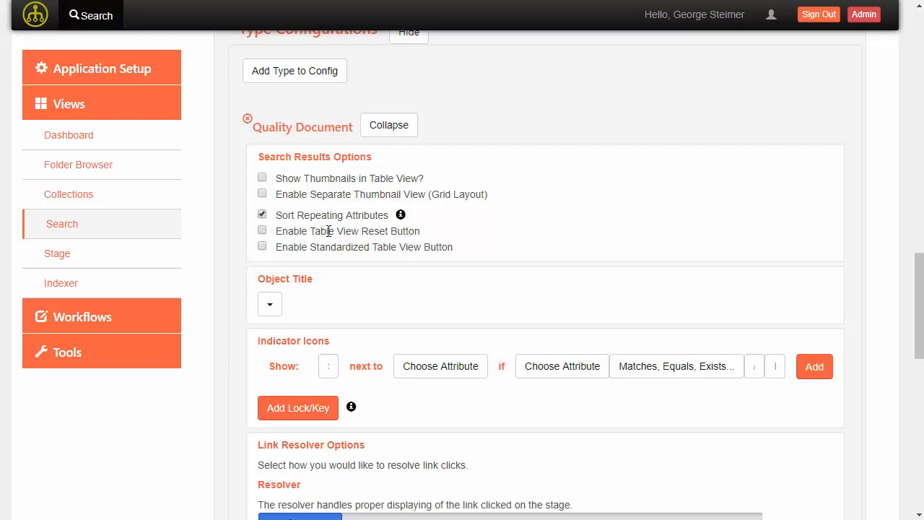
{"action": "left_click", "coordinate": [273, 307]}
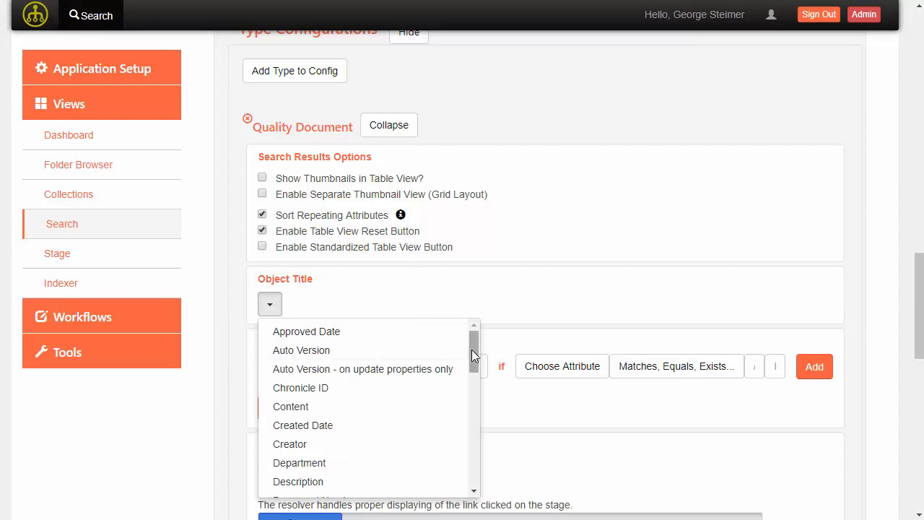
{"action": "left_click_drag", "start_coordinate": [472, 351], "coordinate": [476, 374]}
{"action": "left_click", "coordinate": [320, 386]}
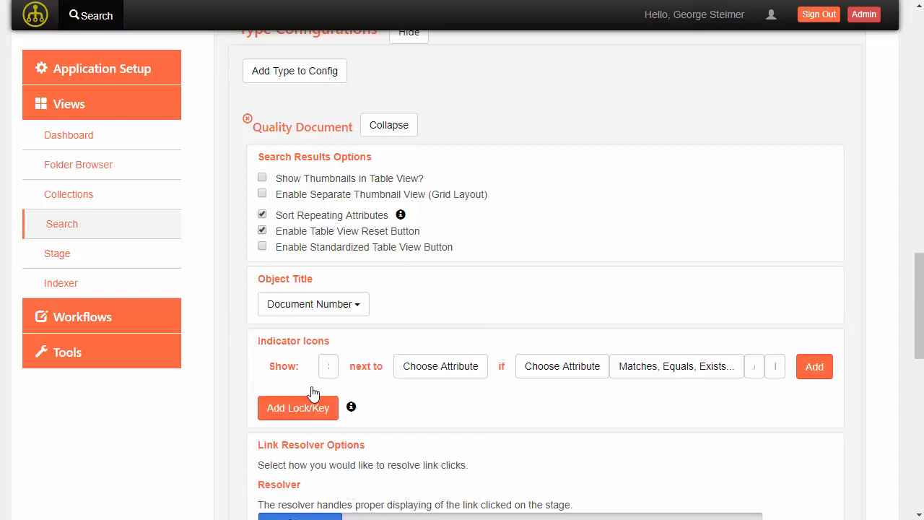
- Add the standard lock/key indicator icon rules based on lockOwner
{"action": "scroll", "coordinate": [267, 360], "scroll_direction": "down", "scroll_amount": 2}
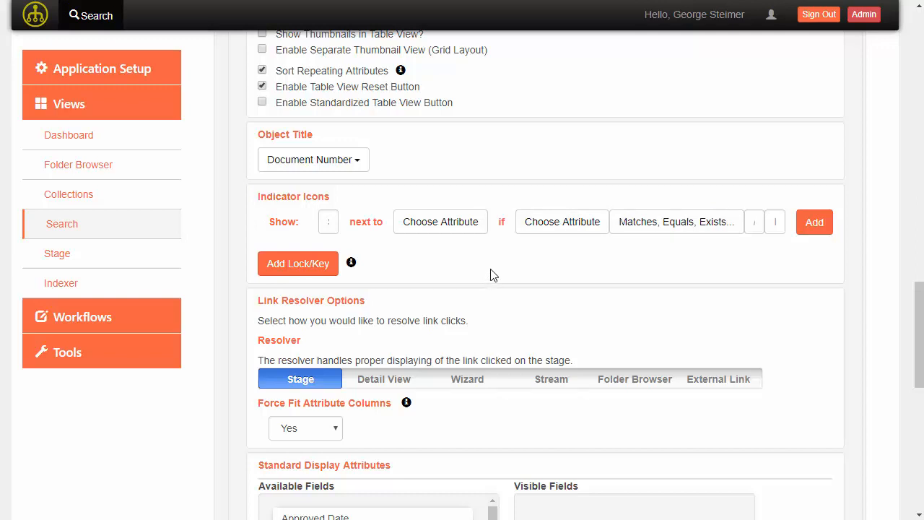
{"action": "left_click", "coordinate": [290, 266]}
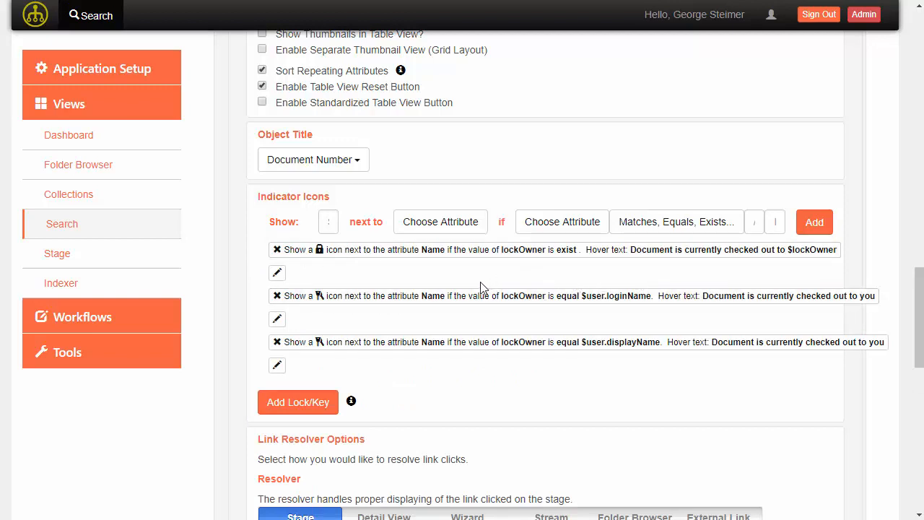
{"action": "scroll", "coordinate": [312, 293], "scroll_direction": "down", "scroll_amount": 2}
{"action": "scroll", "coordinate": [390, 275], "scroll_direction": "down", "scroll_amount": 2}
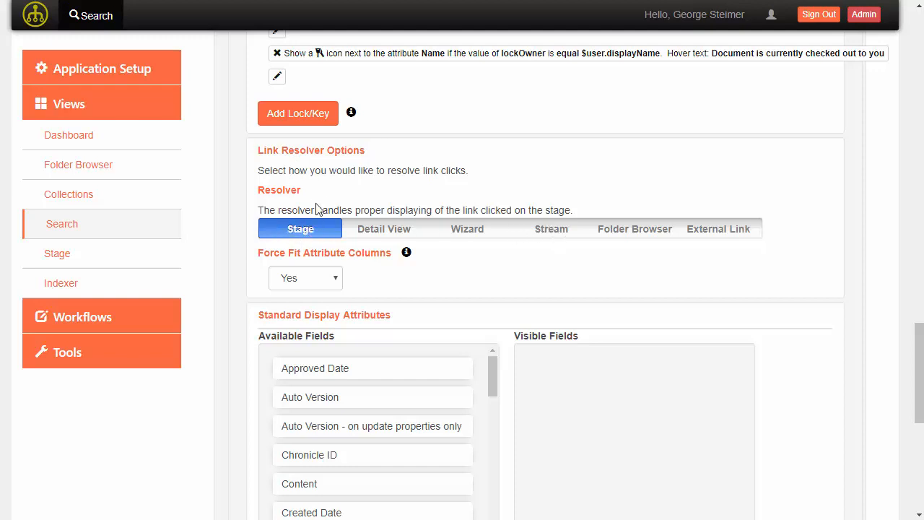
- Set the document link resolver to Stream instead of Stage
{"action": "left_click", "coordinate": [553, 230]}
{"action": "scroll", "coordinate": [456, 262], "scroll_direction": "down", "scroll_amount": 4}
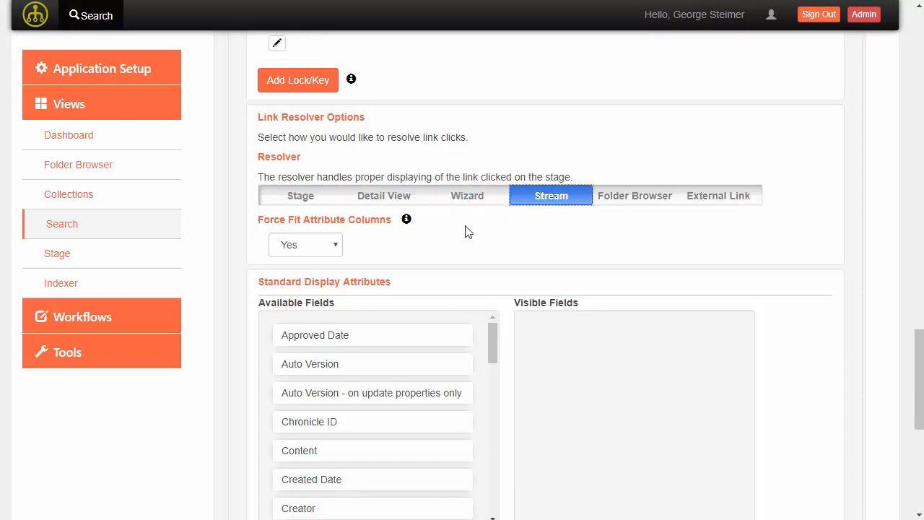
{"action": "scroll", "coordinate": [495, 278], "scroll_direction": "up", "scroll_amount": 2}
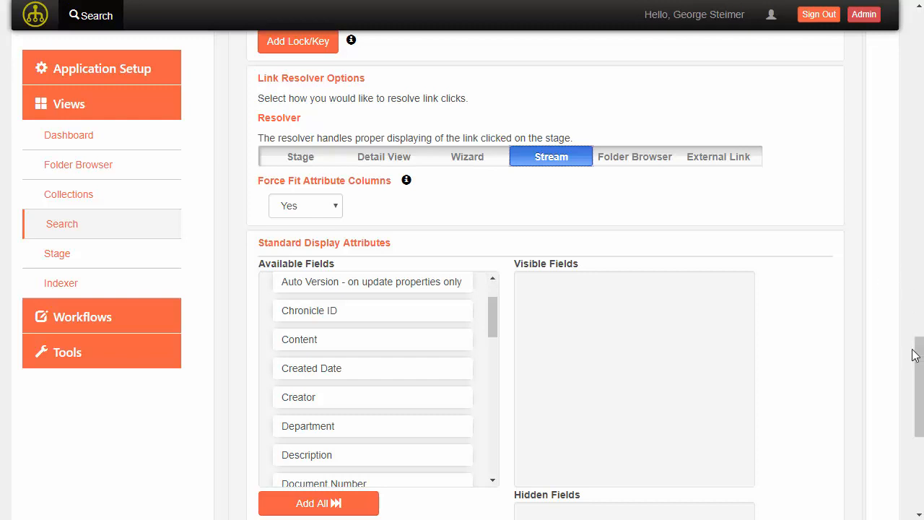
{"action": "scroll", "coordinate": [916, 367], "scroll_direction": "down", "scroll_amount": 2}
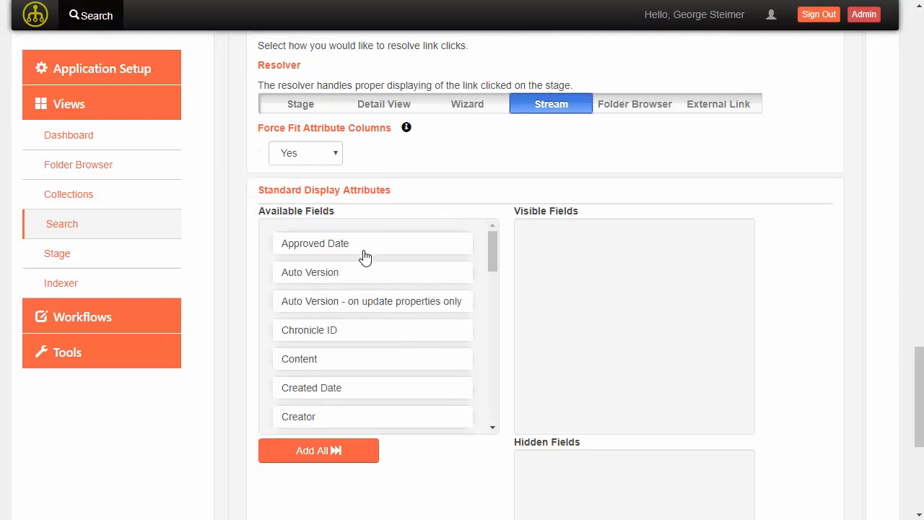
- Make Approved Date and Document Number visible display fields
{"action": "left_click_drag", "start_coordinate": [361, 255], "coordinate": [619, 257]}
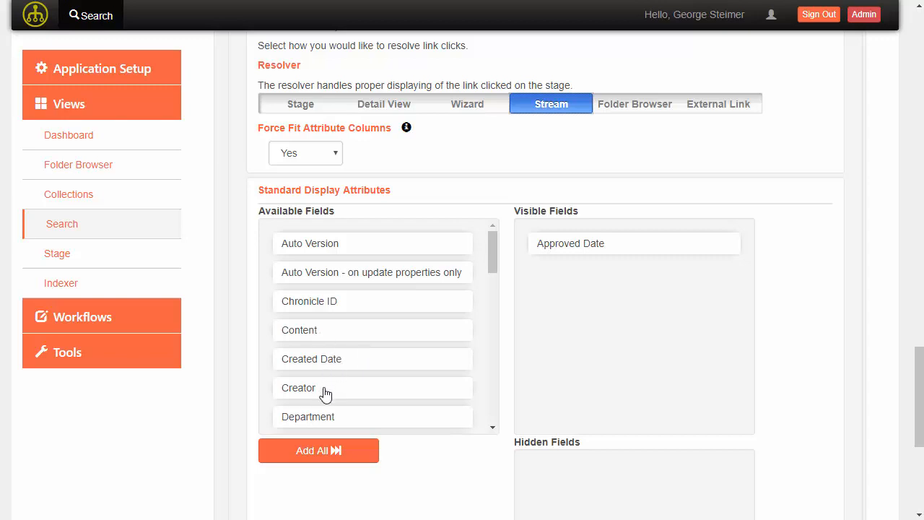
{"action": "scroll", "coordinate": [351, 388], "scroll_direction": "down", "scroll_amount": 5}
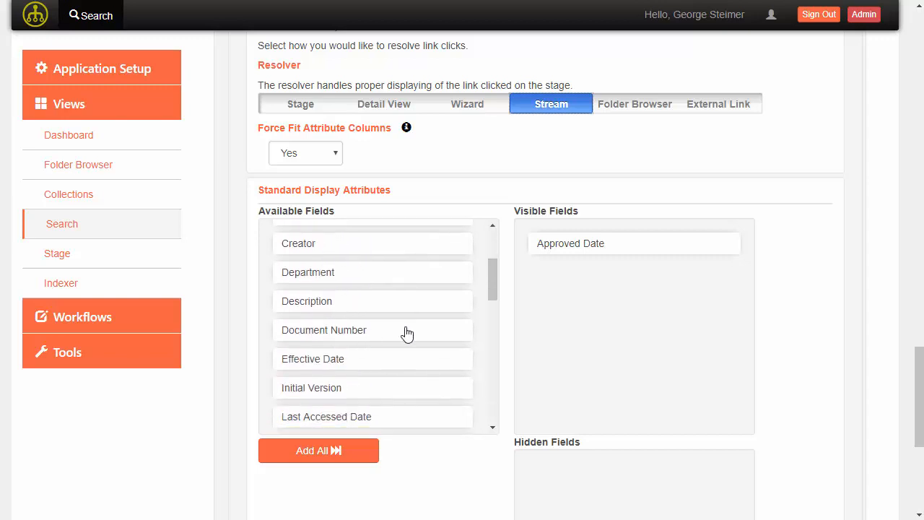
{"action": "left_click_drag", "start_coordinate": [404, 332], "coordinate": [598, 244]}
{"action": "left_click_drag", "start_coordinate": [347, 361], "coordinate": [599, 271]}
{"action": "scroll", "coordinate": [345, 372], "scroll_direction": "down", "scroll_amount": 2}
{"action": "scroll", "coordinate": [344, 372], "scroll_direction": "down", "scroll_amount": 2}
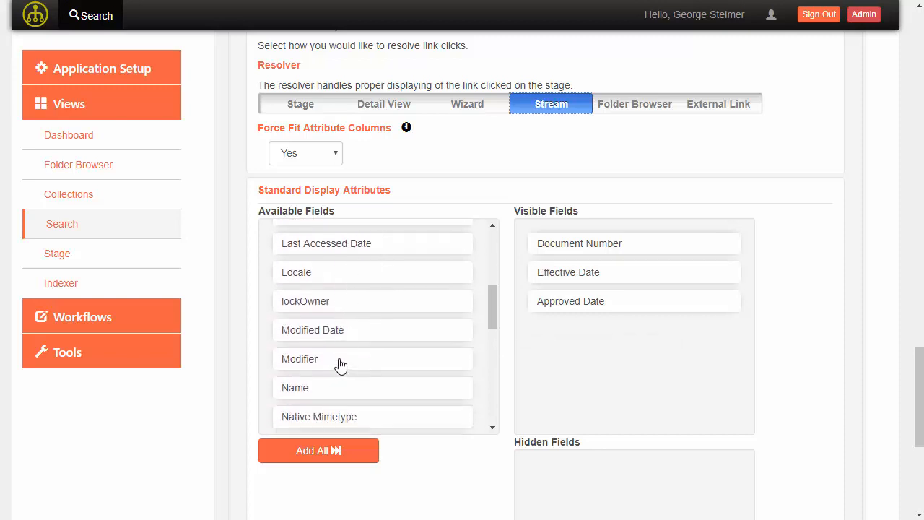
{"action": "left_click_drag", "start_coordinate": [325, 333], "coordinate": [512, 347]}
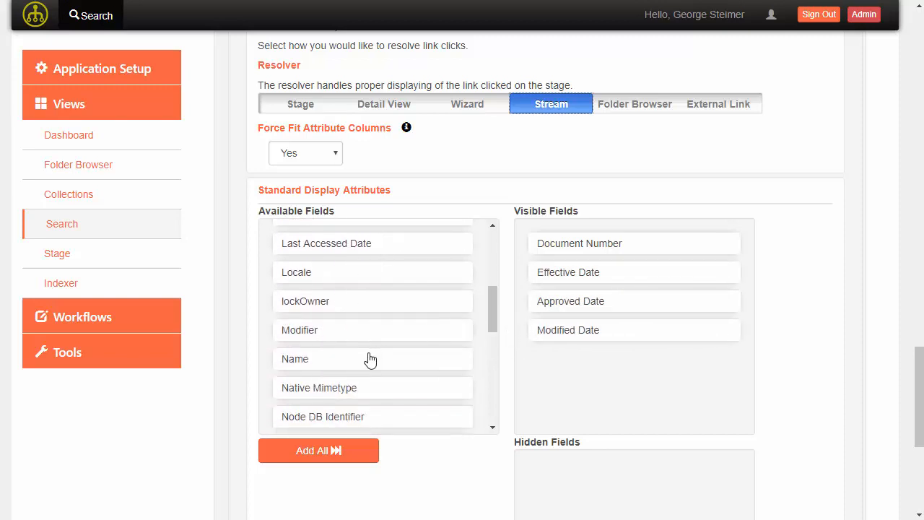
- Add Status and the remaining display fields to Visible Fields
{"action": "scroll", "coordinate": [360, 376], "scroll_direction": "down", "scroll_amount": 1}
{"action": "scroll", "coordinate": [360, 375], "scroll_direction": "down", "scroll_amount": 10}
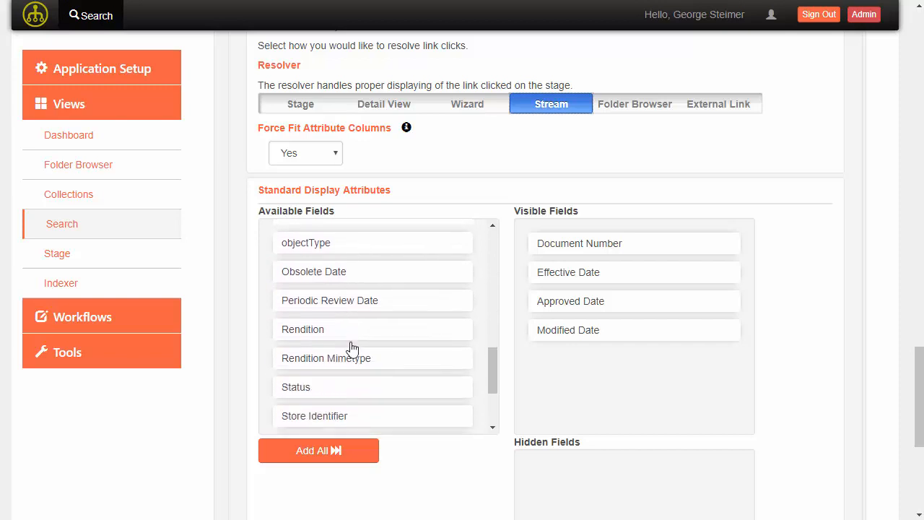
{"action": "scroll", "coordinate": [350, 329], "scroll_direction": "up", "scroll_amount": 2}
{"action": "left_click_drag", "start_coordinate": [351, 278], "coordinate": [568, 346]}
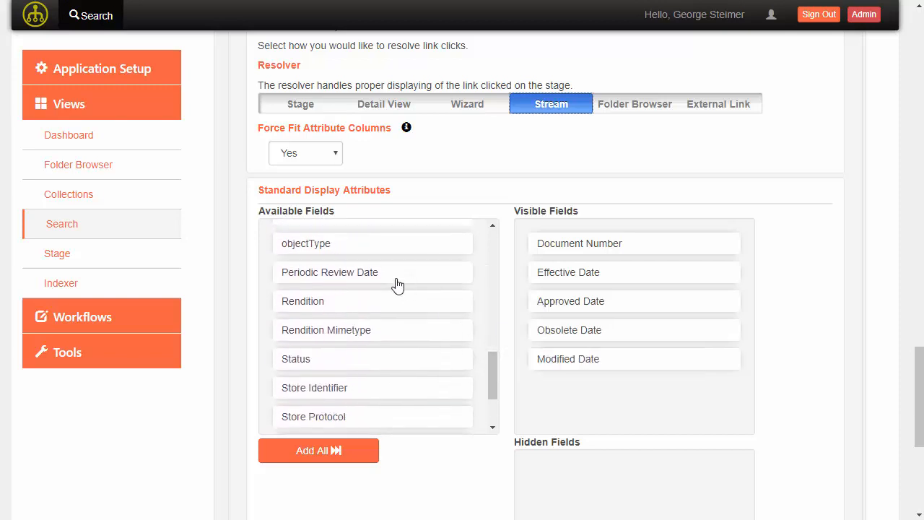
{"action": "left_click_drag", "start_coordinate": [398, 282], "coordinate": [547, 390]}
{"action": "left_click_drag", "start_coordinate": [332, 332], "coordinate": [538, 358]}
{"action": "scroll", "coordinate": [333, 394], "scroll_direction": "down", "scroll_amount": 1}
{"action": "left_click_drag", "start_coordinate": [325, 371], "coordinate": [606, 361]}
{"action": "left_click_drag", "start_coordinate": [381, 361], "coordinate": [577, 358]}
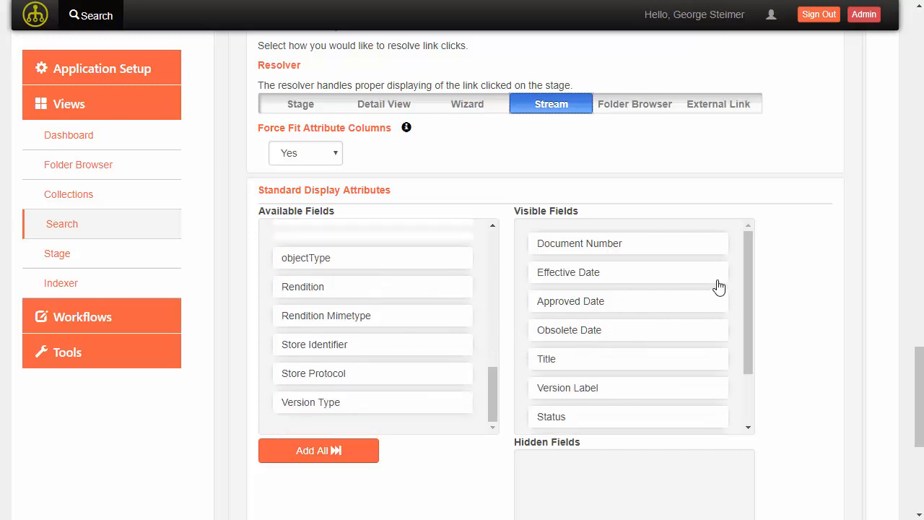
- Move Modified, Periodic Review and Obsolete Date into Hidden Fields
{"action": "left_click_drag", "start_coordinate": [747, 264], "coordinate": [749, 260]}
{"action": "scroll", "coordinate": [847, 309], "scroll_direction": "down", "scroll_amount": 1}
{"action": "left_click_drag", "start_coordinate": [621, 264], "coordinate": [618, 432]}
{"action": "left_click_drag", "start_coordinate": [594, 352], "coordinate": [594, 393]}
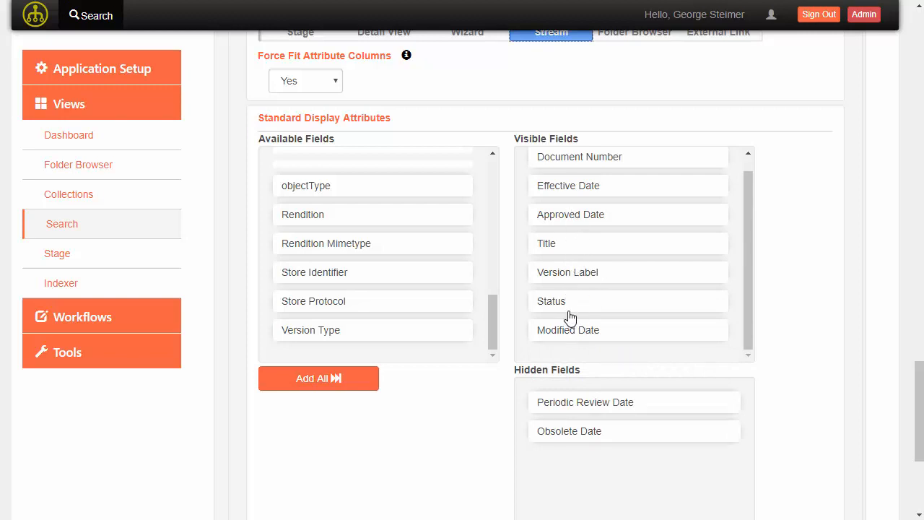
{"action": "left_click_drag", "start_coordinate": [569, 340], "coordinate": [572, 390]}
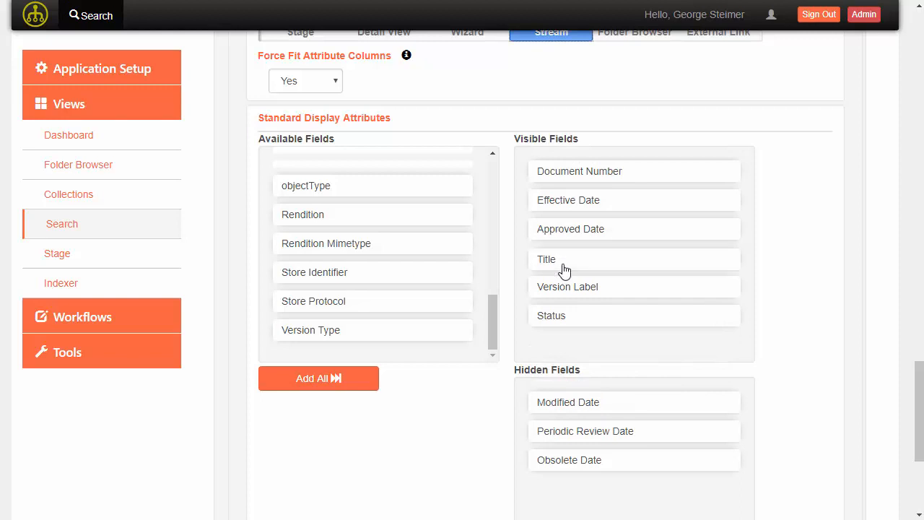
- Reorder visible fields: Version Label second, Status third, Approved Date before Effective Date
{"action": "left_click_drag", "start_coordinate": [564, 288], "coordinate": [578, 202]}
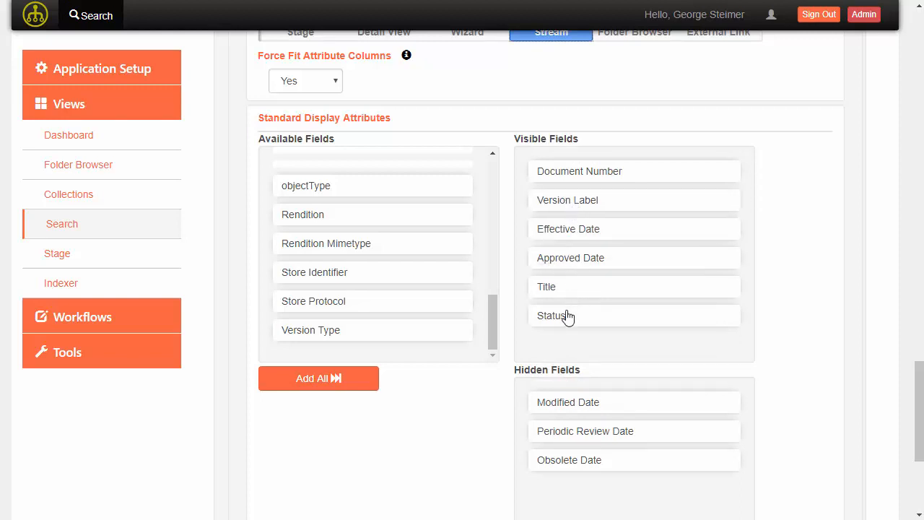
{"action": "left_click_drag", "start_coordinate": [568, 318], "coordinate": [575, 231]}
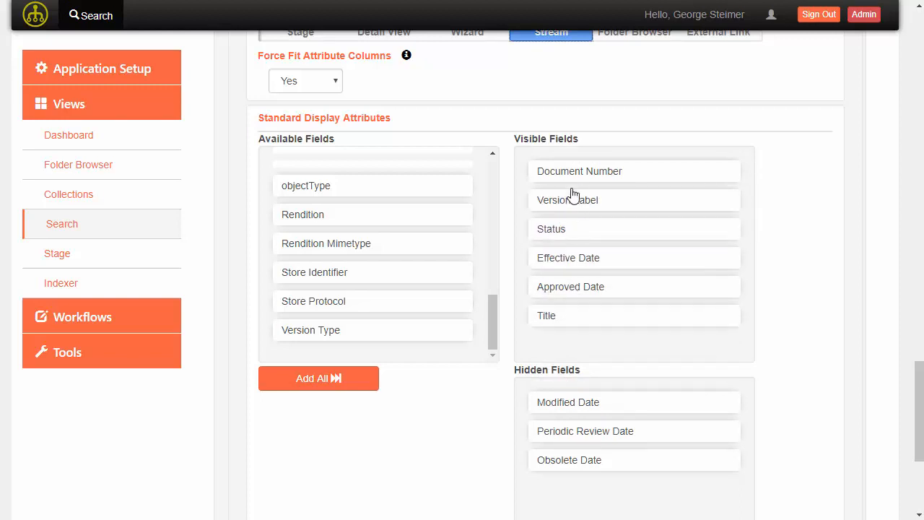
{"action": "left_click_drag", "start_coordinate": [572, 281], "coordinate": [578, 259]}
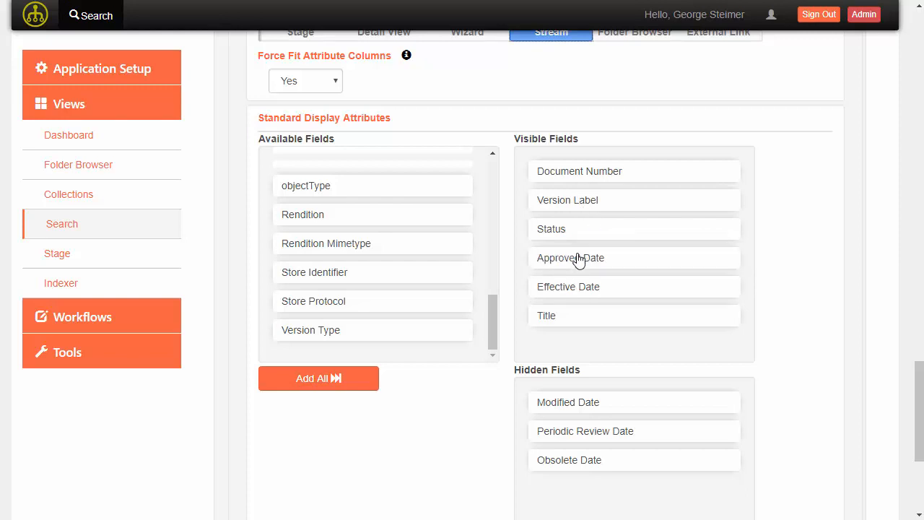
{"action": "scroll", "coordinate": [571, 318], "scroll_direction": "down", "scroll_amount": 3}
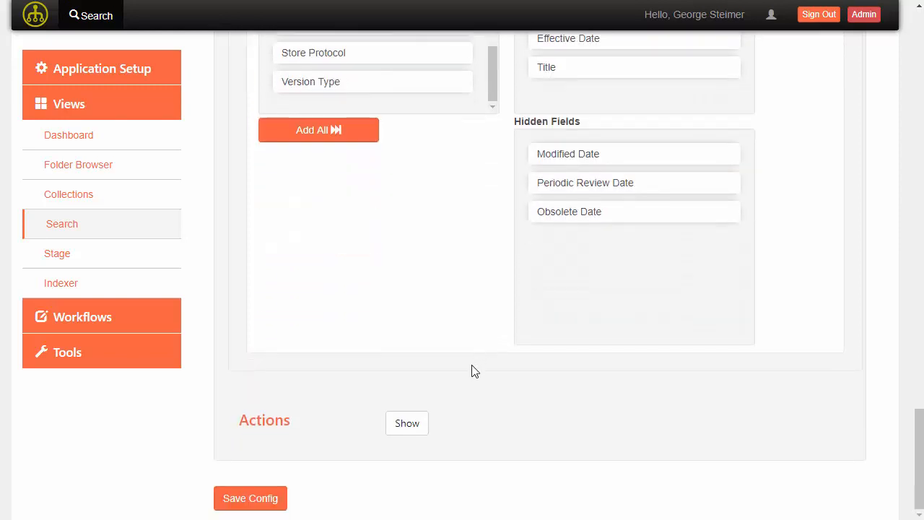
- Add openNewTab and viewProperties to the search's selected actions
{"action": "left_click", "coordinate": [407, 423]}
{"action": "scroll", "coordinate": [495, 322], "scroll_direction": "down", "scroll_amount": 3}
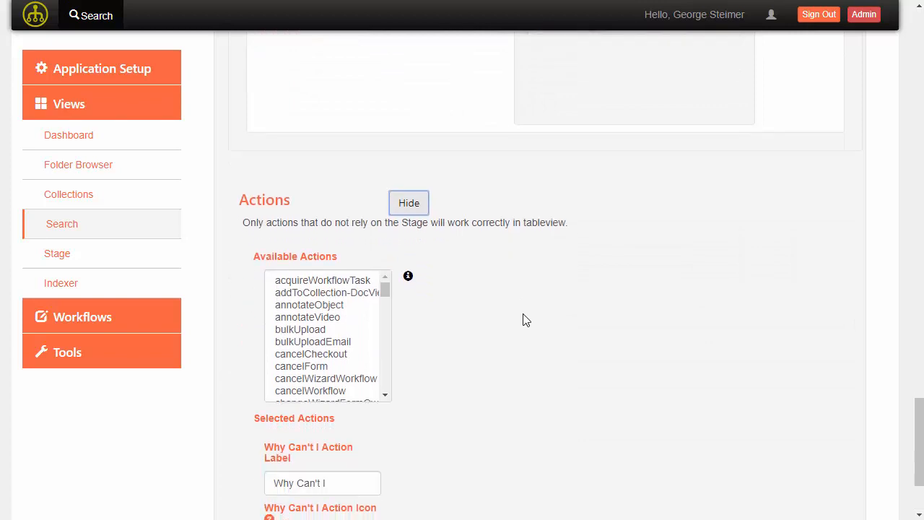
{"action": "scroll", "coordinate": [525, 320], "scroll_direction": "down", "scroll_amount": 2}
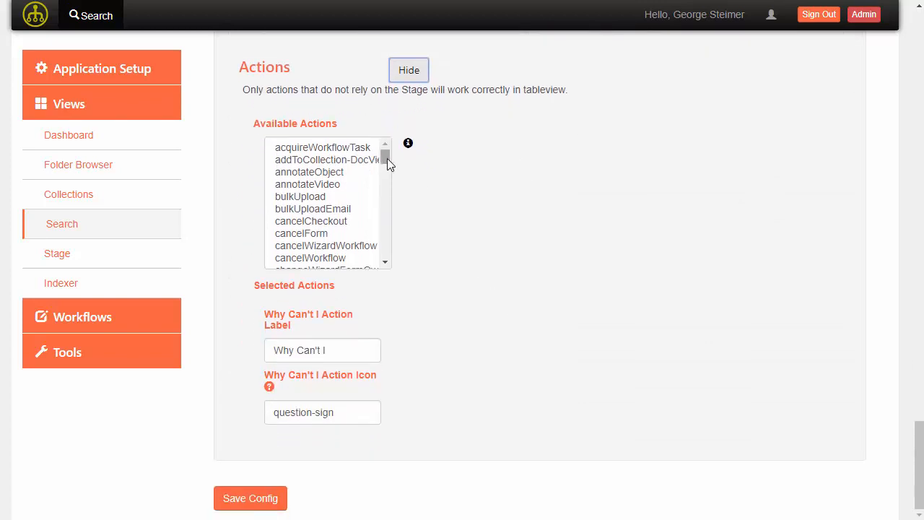
{"action": "scroll", "coordinate": [357, 201], "scroll_direction": "down", "scroll_amount": 2}
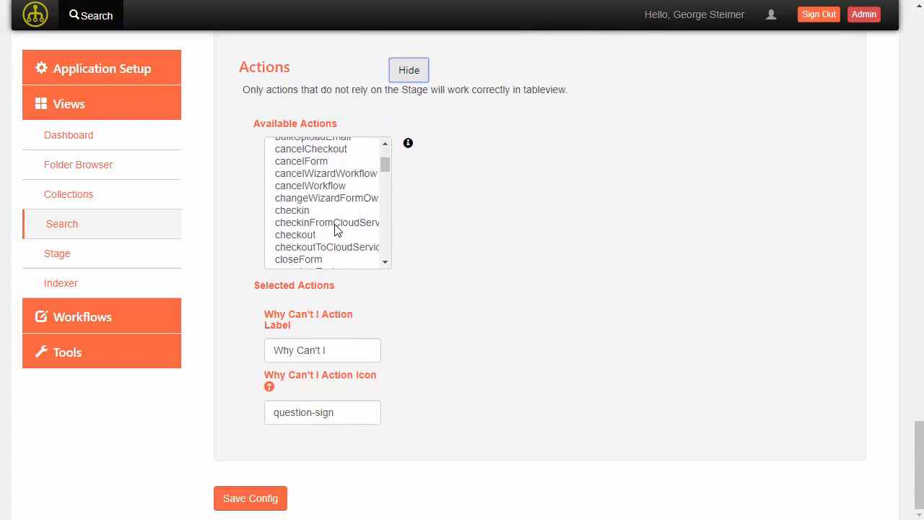
{"action": "scroll", "coordinate": [332, 231], "scroll_direction": "down", "scroll_amount": 4}
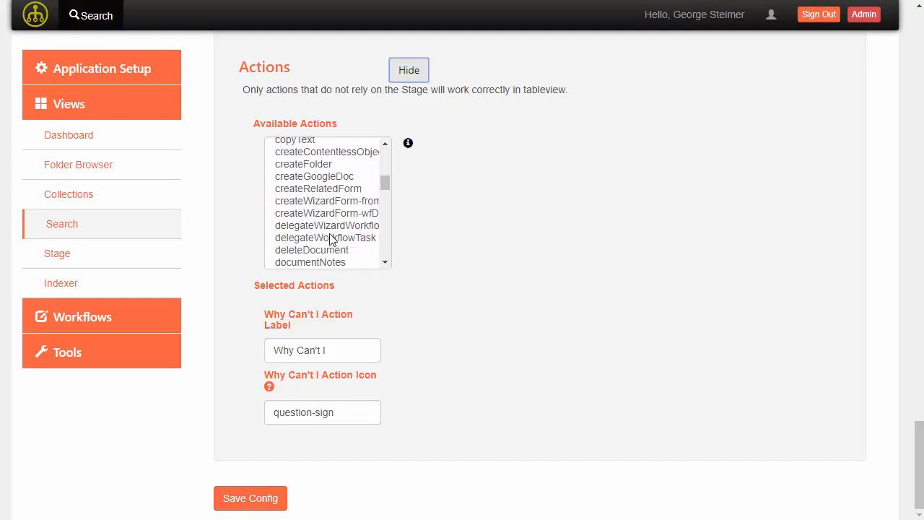
{"action": "scroll", "coordinate": [331, 239], "scroll_direction": "down", "scroll_amount": 5}
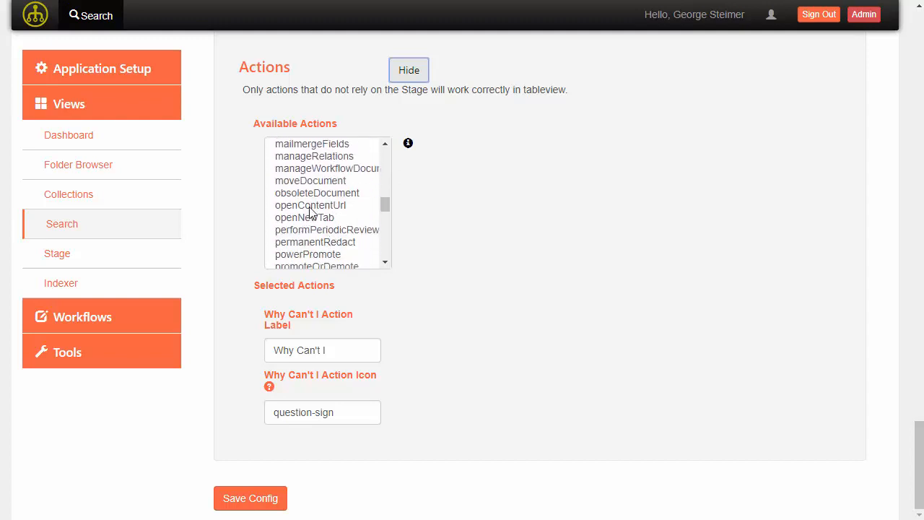
{"action": "left_click", "coordinate": [307, 217]}
{"action": "scroll", "coordinate": [312, 224], "scroll_direction": "down", "scroll_amount": 7}
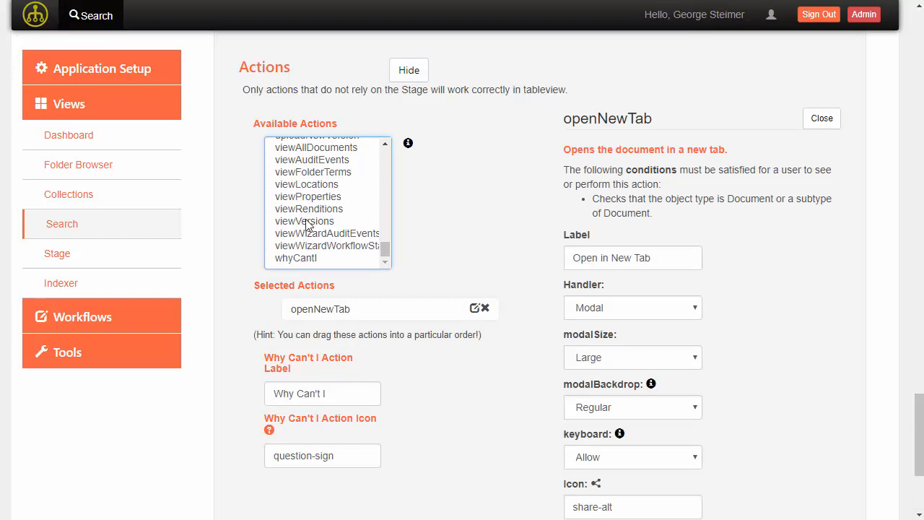
{"action": "left_click", "coordinate": [308, 197]}
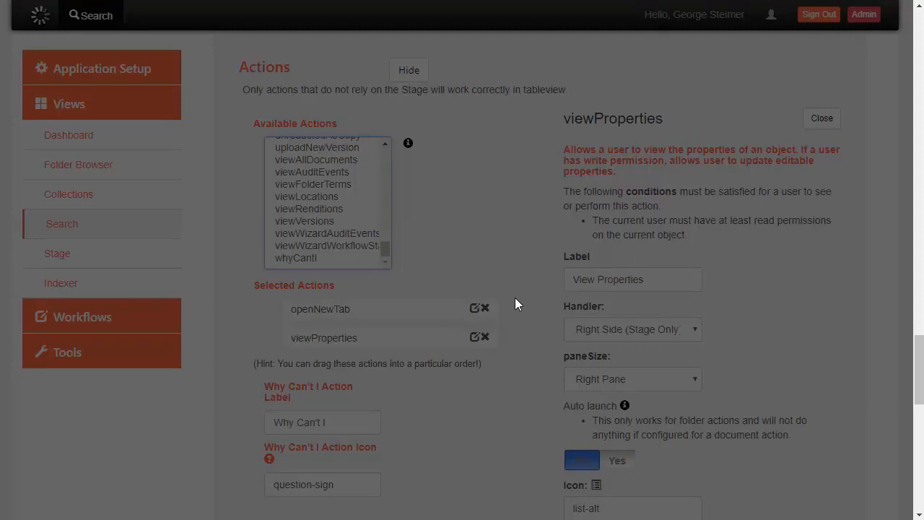
- Set the viewProperties handler to Modal and save the search configuration
{"action": "scroll", "coordinate": [527, 282], "scroll_direction": "down", "scroll_amount": 2}
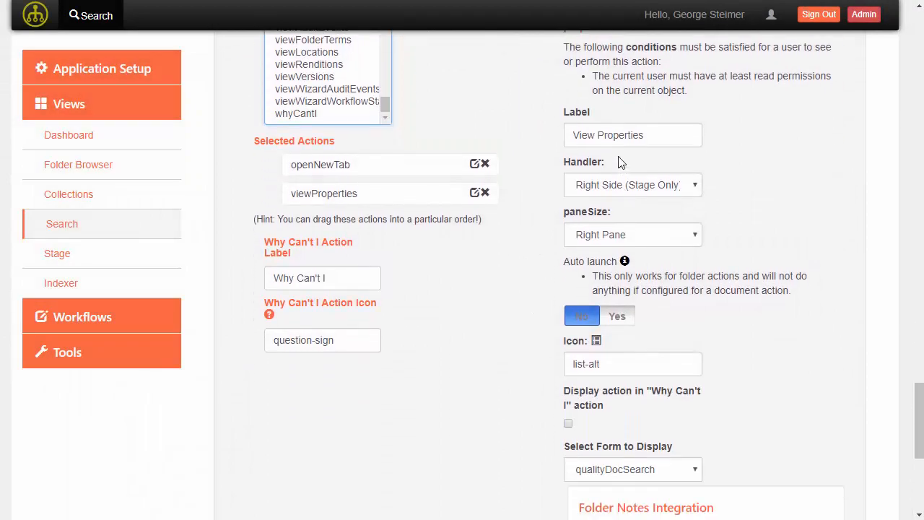
{"action": "left_click", "coordinate": [625, 188]}
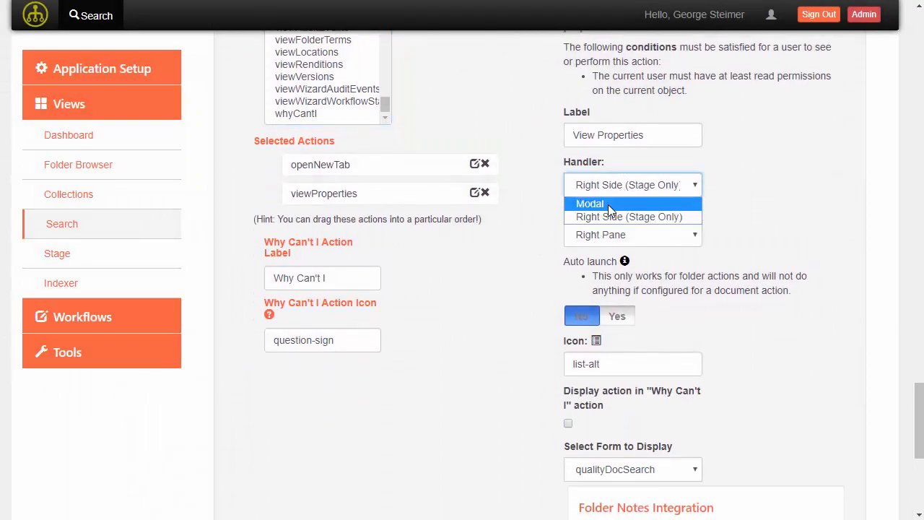
{"action": "left_click", "coordinate": [608, 204]}
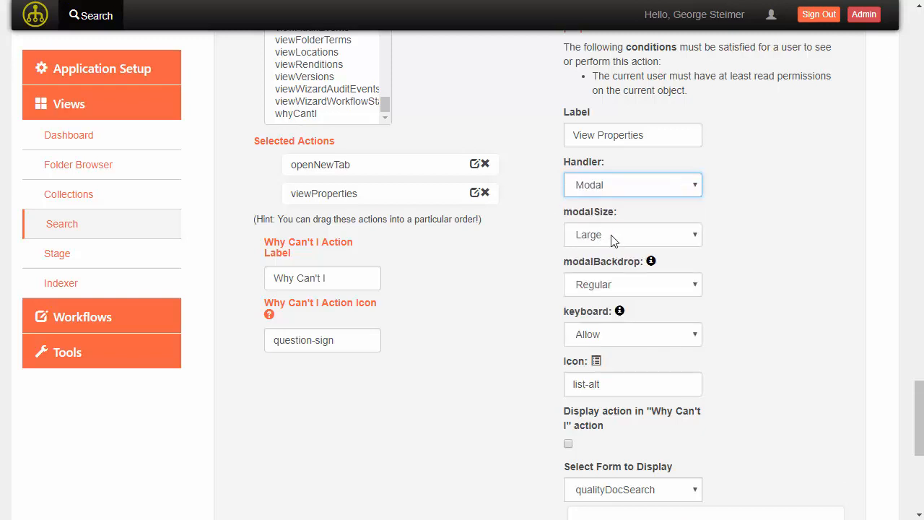
{"action": "scroll", "coordinate": [531, 319], "scroll_direction": "down", "scroll_amount": 5}
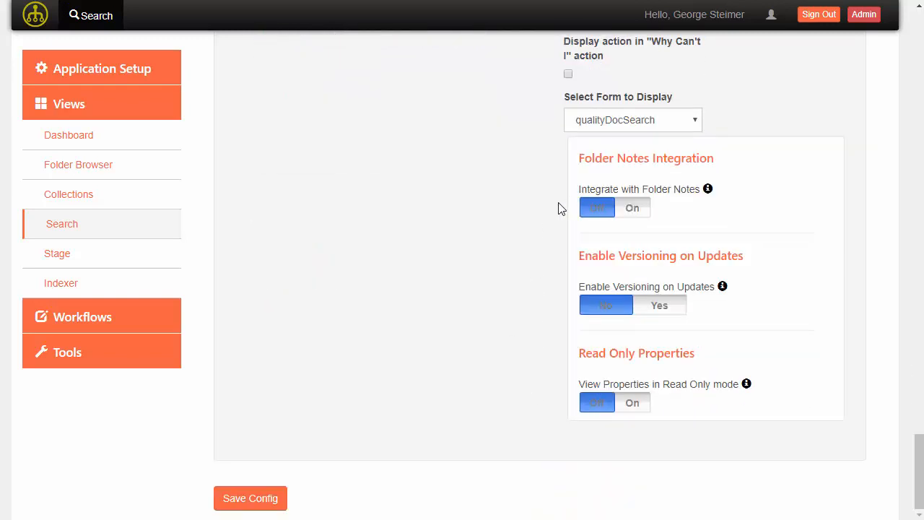
{"action": "left_click", "coordinate": [270, 497]}
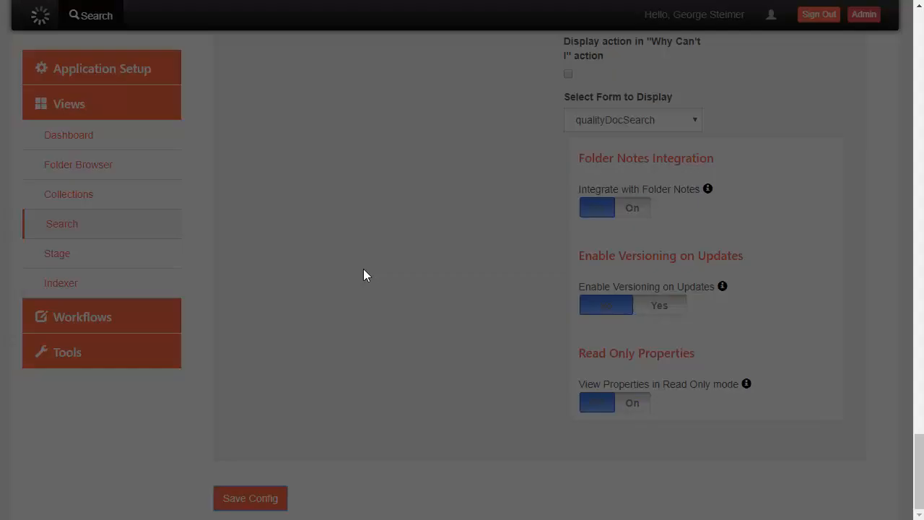
{"action": "scroll", "coordinate": [380, 287], "scroll_direction": "up", "scroll_amount": 10}
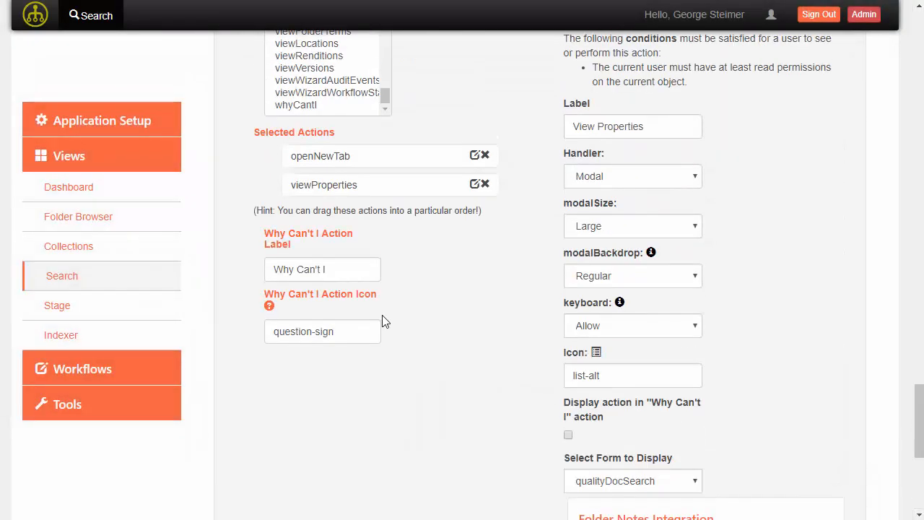
{"action": "scroll", "coordinate": [438, 380], "scroll_direction": "up", "scroll_amount": 15}
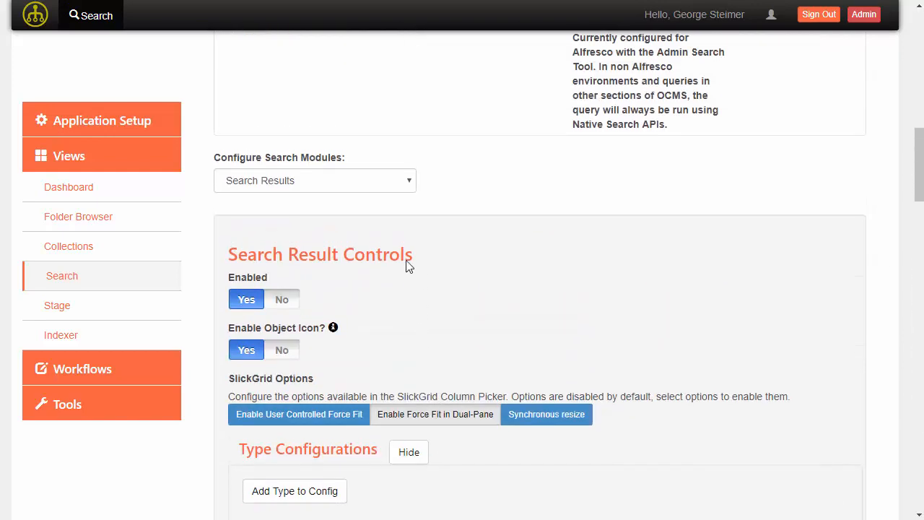
- In the GroupActions module, add openNewTabCollection, downloadAsZip and exportSearchResults
{"action": "left_click", "coordinate": [288, 181]}
{"action": "left_click", "coordinate": [275, 242]}
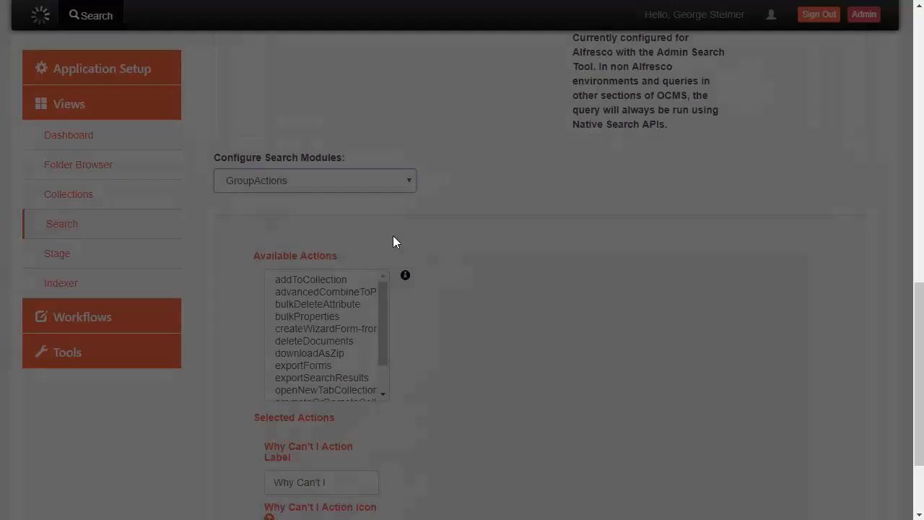
{"action": "scroll", "coordinate": [470, 275], "scroll_direction": "down", "scroll_amount": 2}
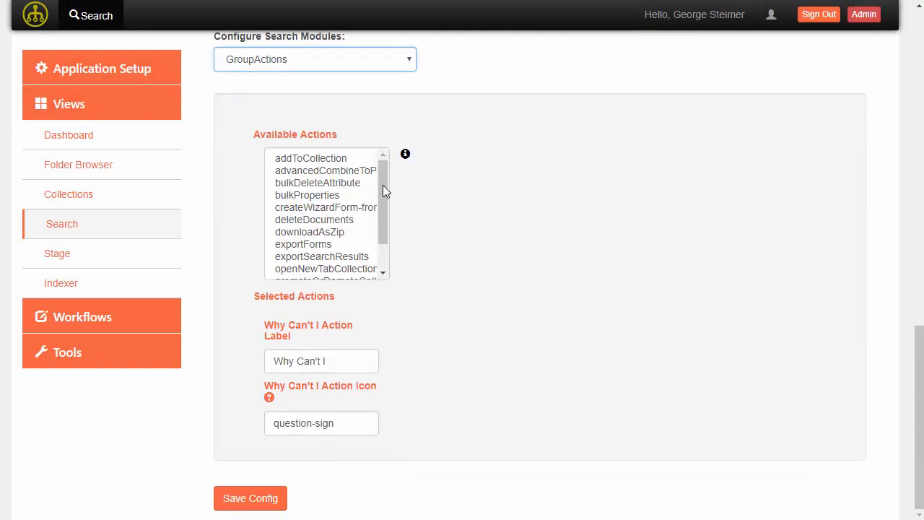
{"action": "left_click_drag", "start_coordinate": [383, 185], "coordinate": [297, 209]}
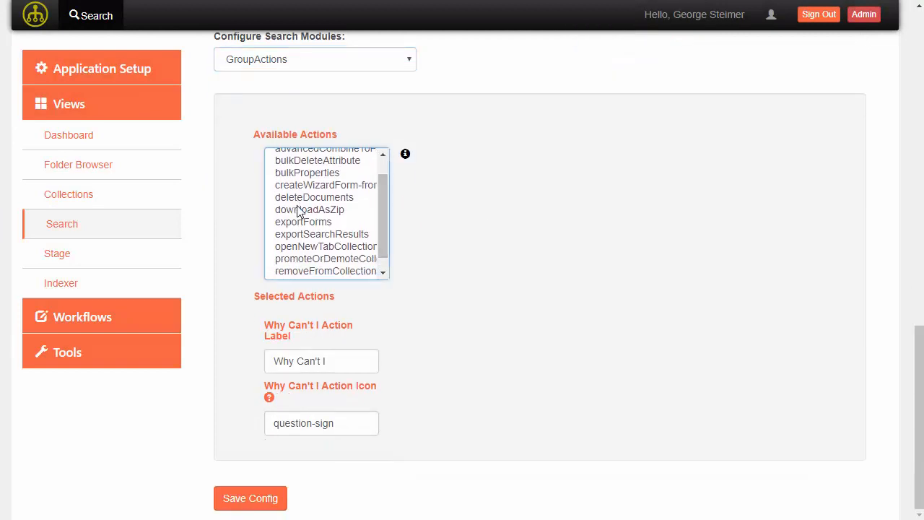
{"action": "left_click", "coordinate": [310, 247]}
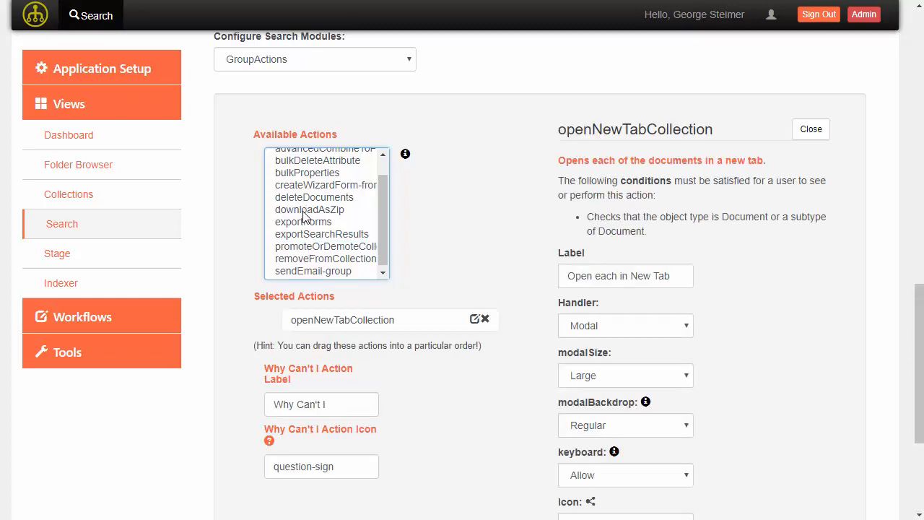
{"action": "left_click", "coordinate": [304, 210]}
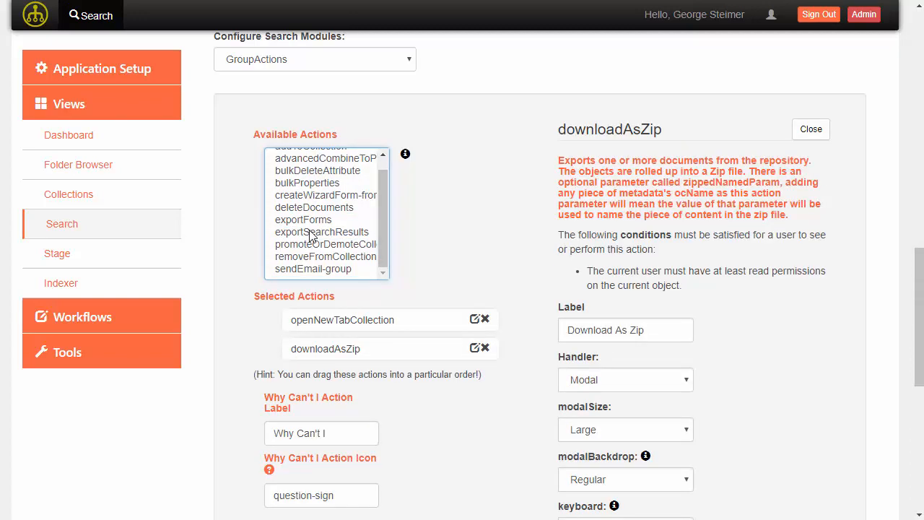
{"action": "left_click", "coordinate": [312, 232]}
{"action": "scroll", "coordinate": [511, 237], "scroll_direction": "down", "scroll_amount": 1}
{"action": "scroll", "coordinate": [513, 238], "scroll_direction": "down", "scroll_amount": 4}
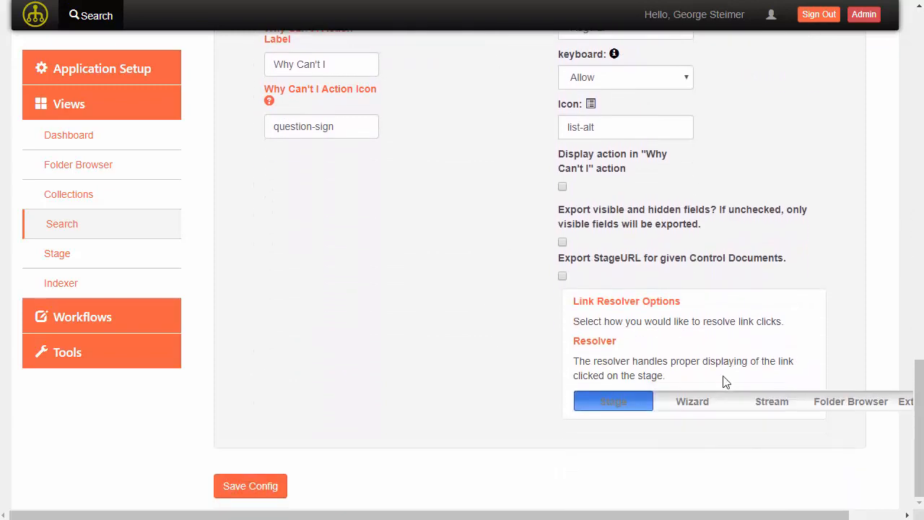
- Set the export resolver to Stream and save the search configuration
{"action": "left_click", "coordinate": [759, 403]}
{"action": "scroll", "coordinate": [535, 304], "scroll_direction": "up", "scroll_amount": 4}
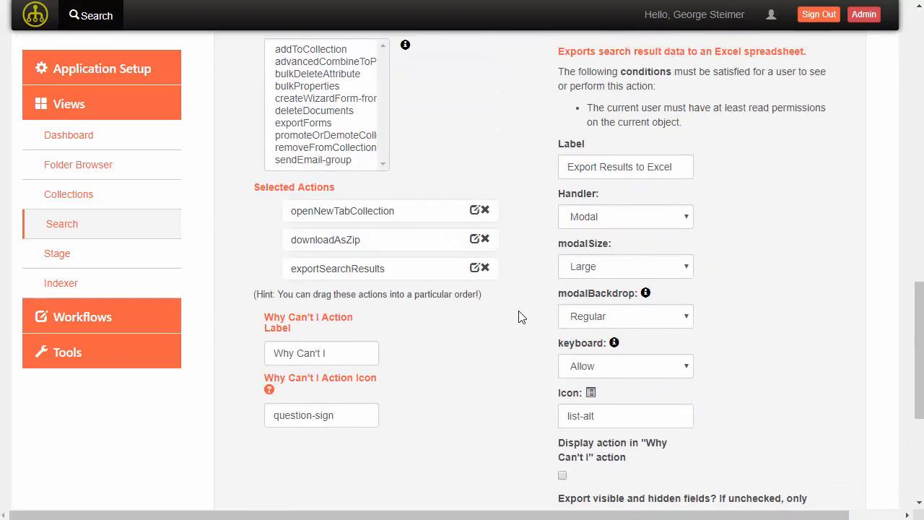
{"action": "scroll", "coordinate": [534, 361], "scroll_direction": "down", "scroll_amount": 2}
{"action": "scroll", "coordinate": [525, 314], "scroll_direction": "up", "scroll_amount": 3}
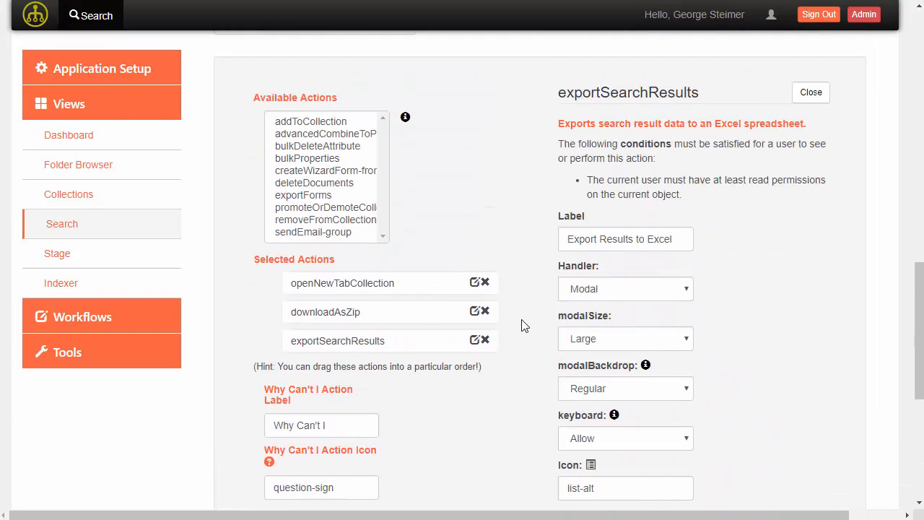
{"action": "left_click", "coordinate": [476, 311]}
{"action": "scroll", "coordinate": [534, 355], "scroll_direction": "down", "scroll_amount": 5}
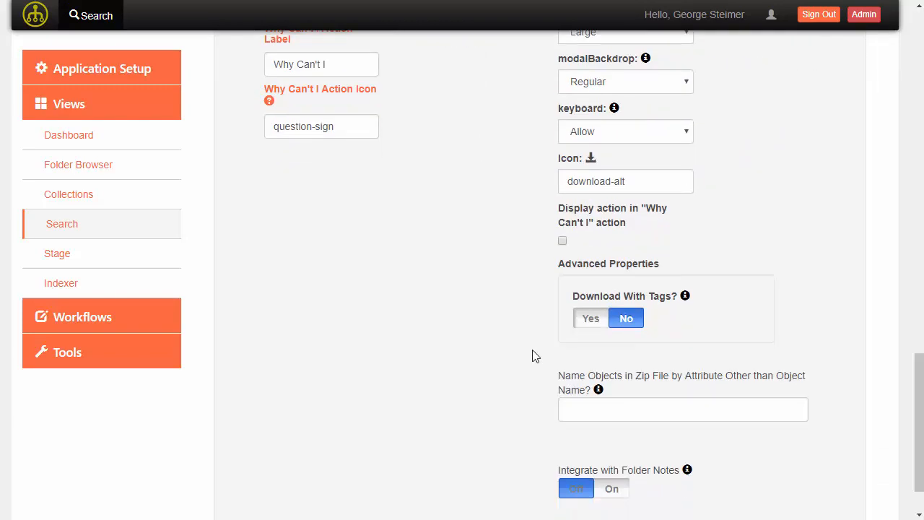
{"action": "scroll", "coordinate": [567, 457], "scroll_direction": "down", "scroll_amount": 1}
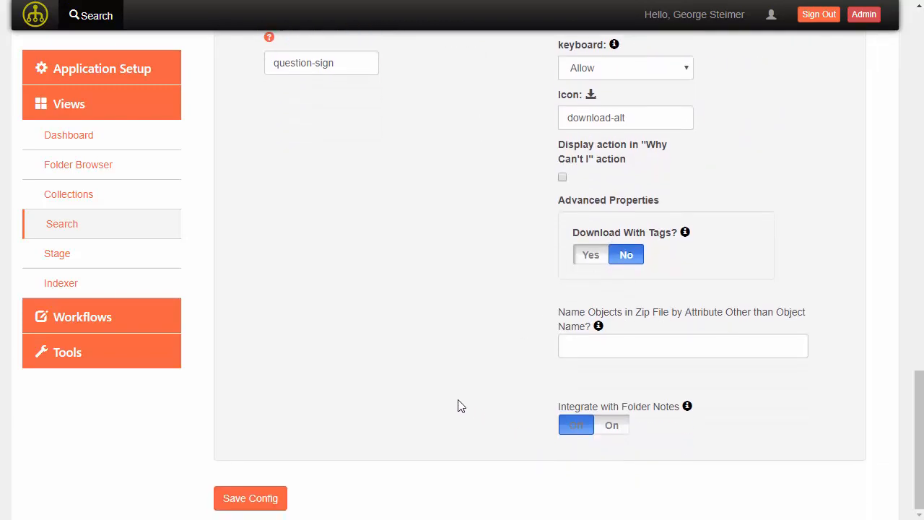
{"action": "left_click", "coordinate": [284, 498]}
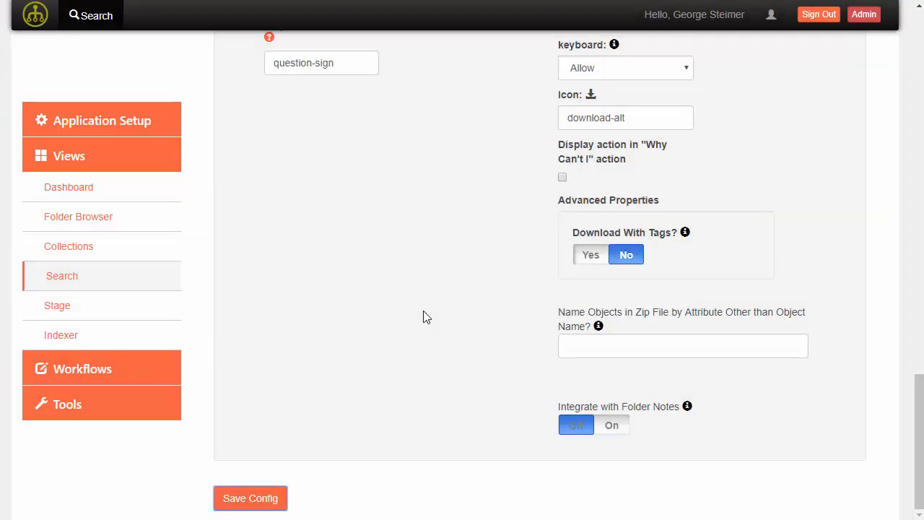
- Go to the trac configuration page under application setup
{"action": "scroll", "coordinate": [423, 311], "scroll_direction": "up", "scroll_amount": 4}
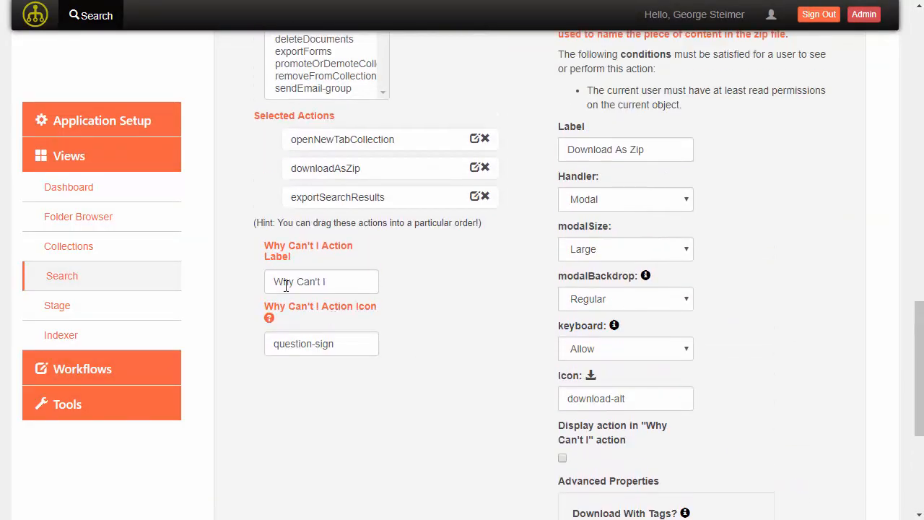
{"action": "left_click", "coordinate": [87, 121]}
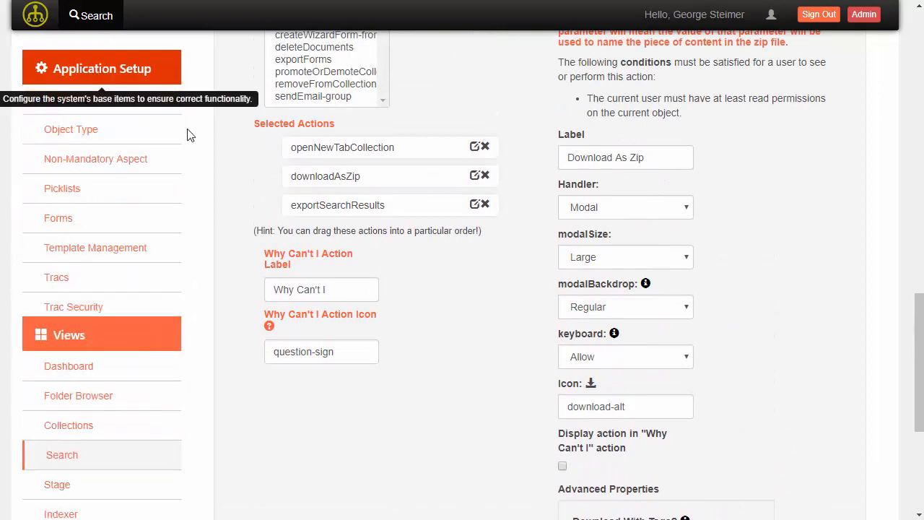
{"action": "left_click", "coordinate": [60, 279]}
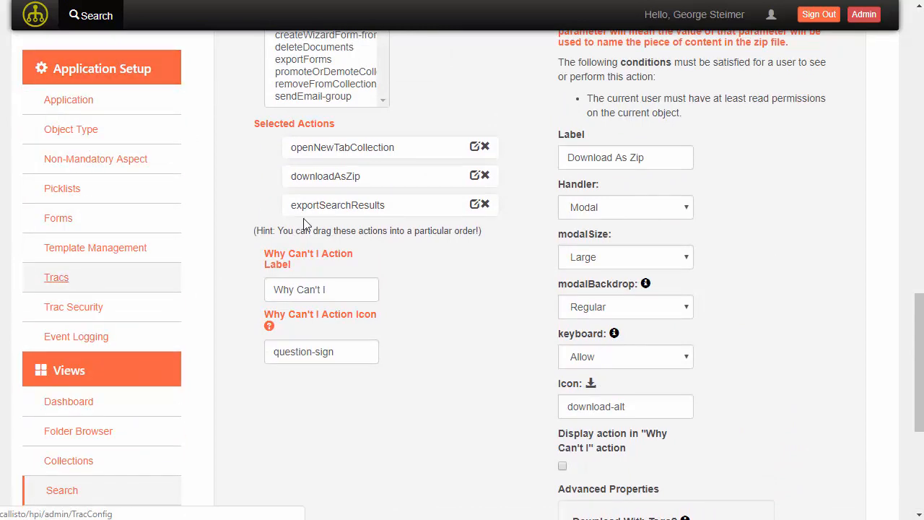
- Create a new qualityDoc trac and expand its options
{"action": "left_click", "coordinate": [265, 105]}
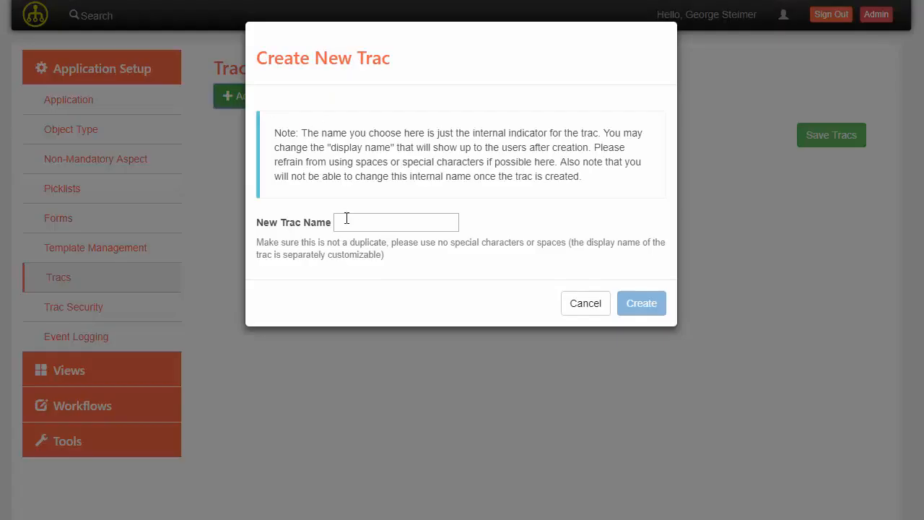
{"action": "type", "text": "qualityDoc"}
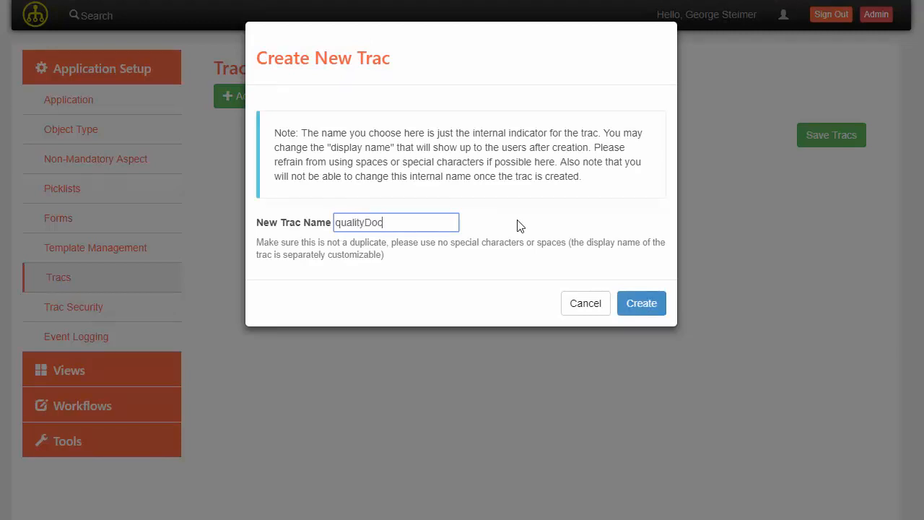
{"action": "left_click", "coordinate": [641, 303]}
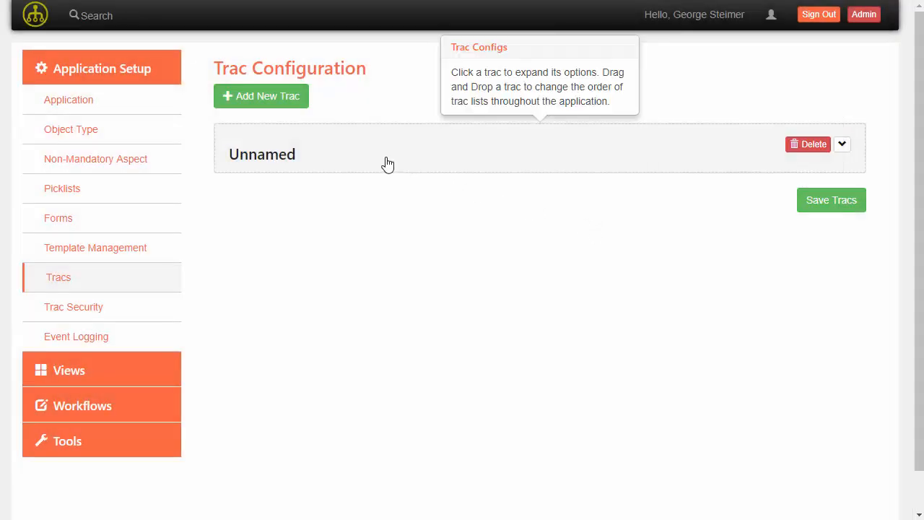
{"action": "left_click", "coordinate": [530, 154]}
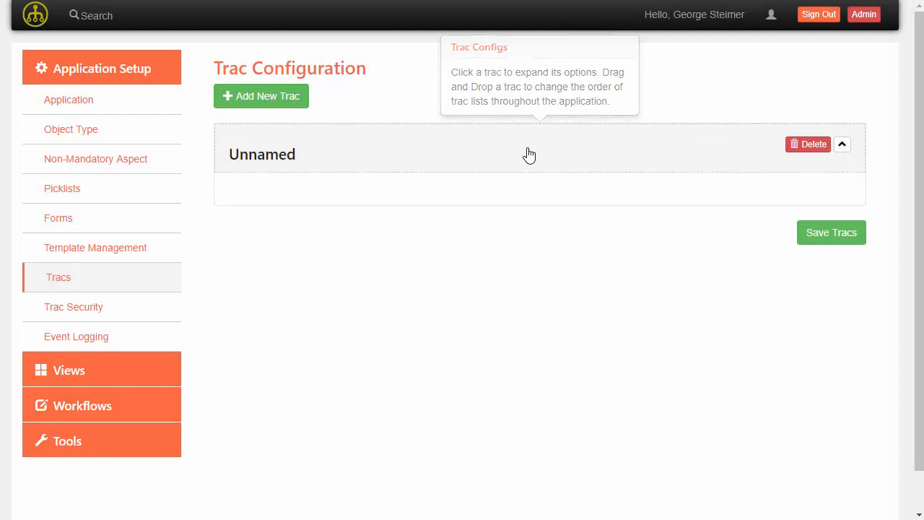
- Give the trac the Quality Documents label, Quality Document type and qualityDocSearch config
{"action": "left_click", "coordinate": [314, 266]}
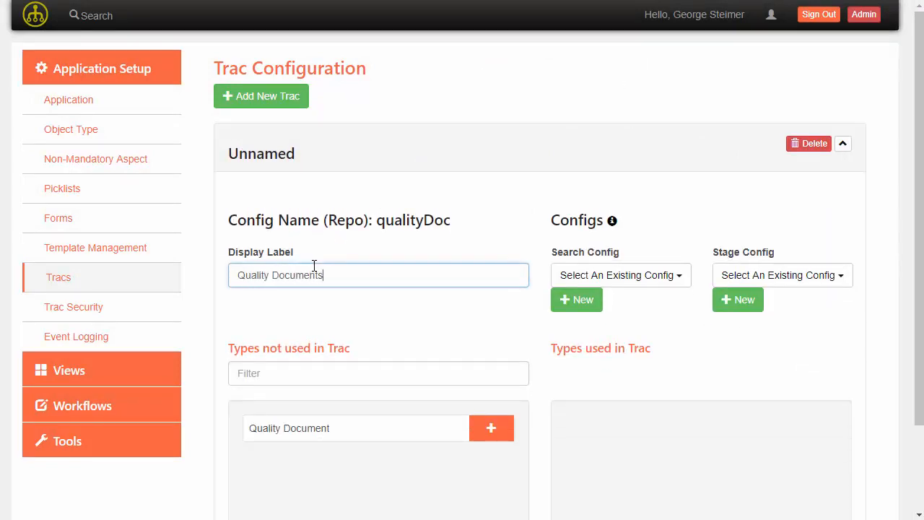
{"action": "scroll", "coordinate": [506, 381], "scroll_direction": "down", "scroll_amount": 1}
{"action": "left_click", "coordinate": [497, 369]}
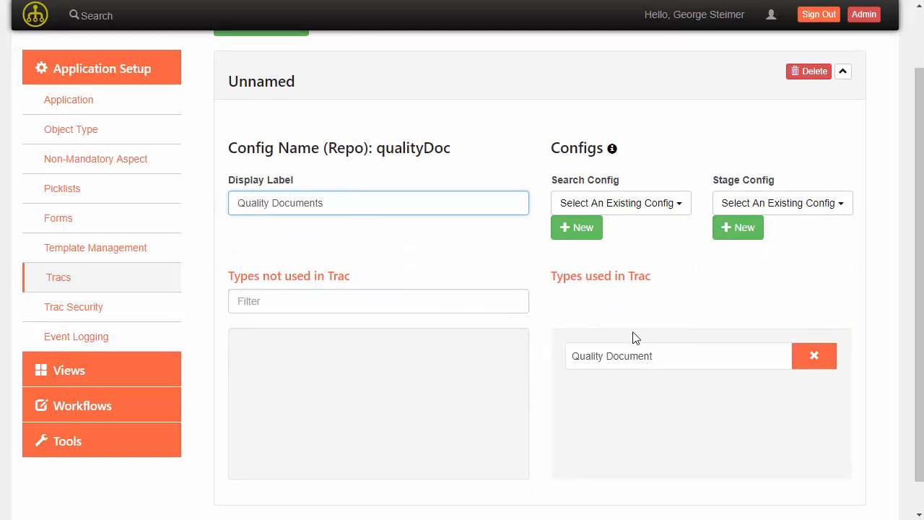
{"action": "left_click", "coordinate": [502, 242]}
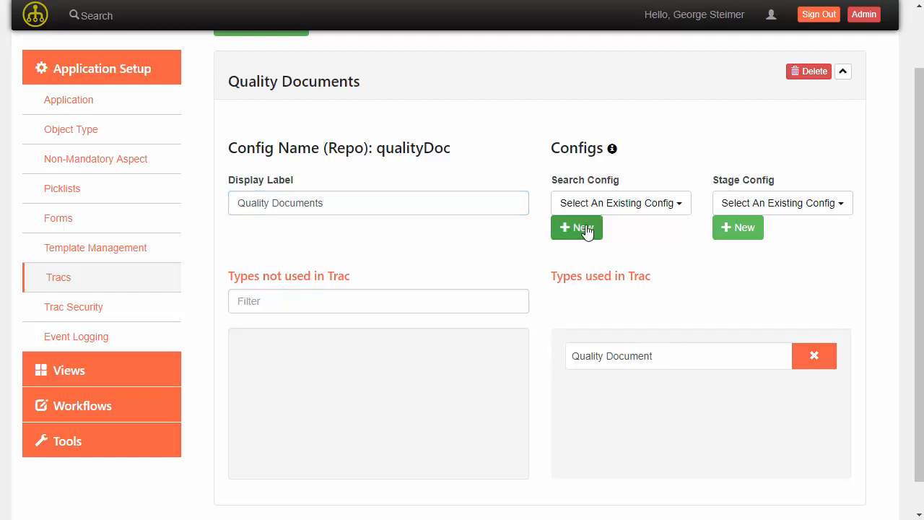
{"action": "left_click", "coordinate": [604, 203]}
{"action": "left_click", "coordinate": [610, 231]}
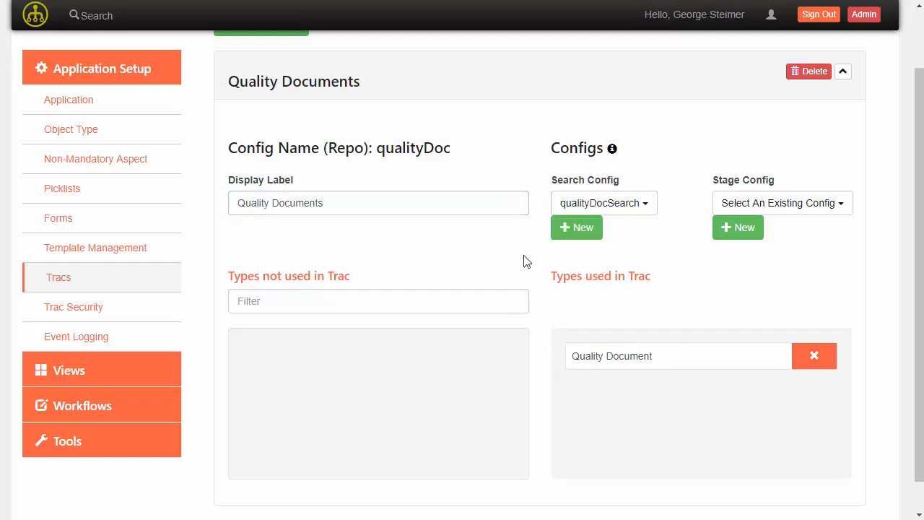
- Save the Quality Documents trac and go to the Search page
{"action": "scroll", "coordinate": [526, 262], "scroll_direction": "down", "scroll_amount": 1}
{"action": "left_click", "coordinate": [800, 501]}
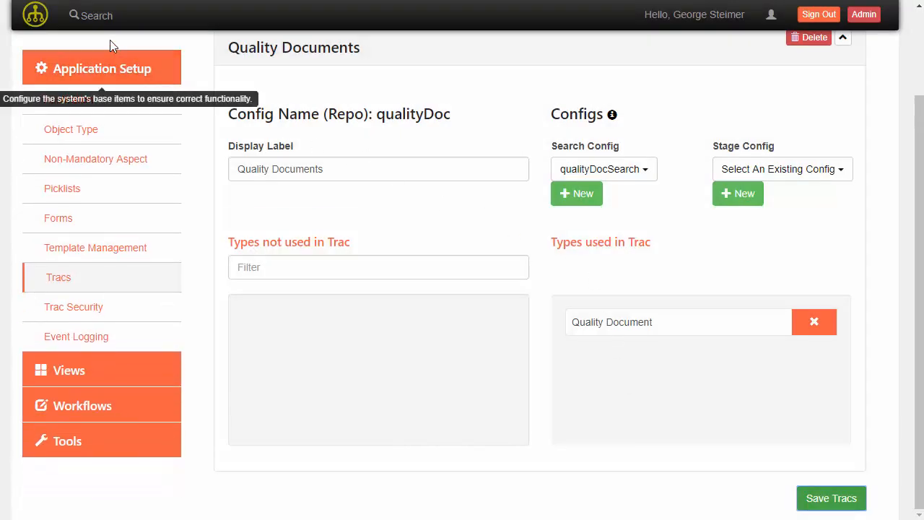
{"action": "scroll", "coordinate": [296, 217], "scroll_direction": "up", "scroll_amount": 2}
{"action": "left_click", "coordinate": [94, 22]}
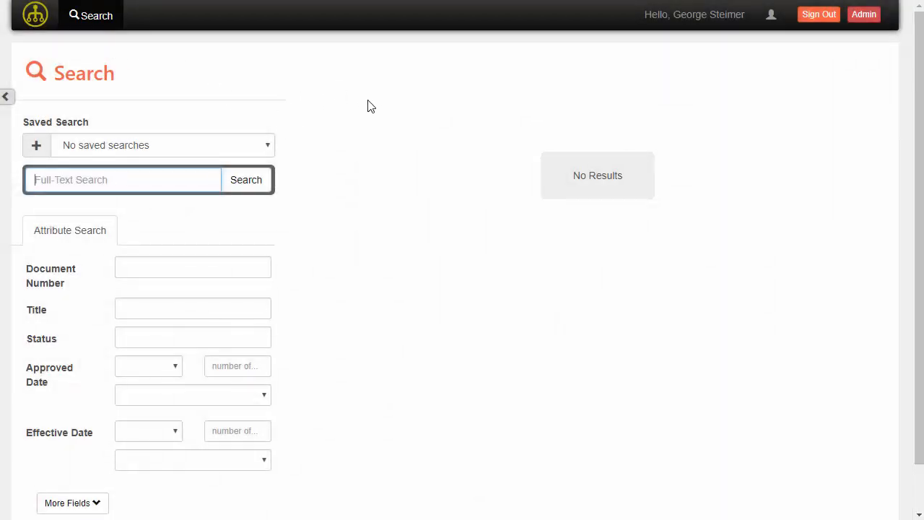
- Try the Document Number suggestions, Approved Date range options and extra date fields
{"action": "scroll", "coordinate": [311, 235], "scroll_direction": "down", "scroll_amount": 1}
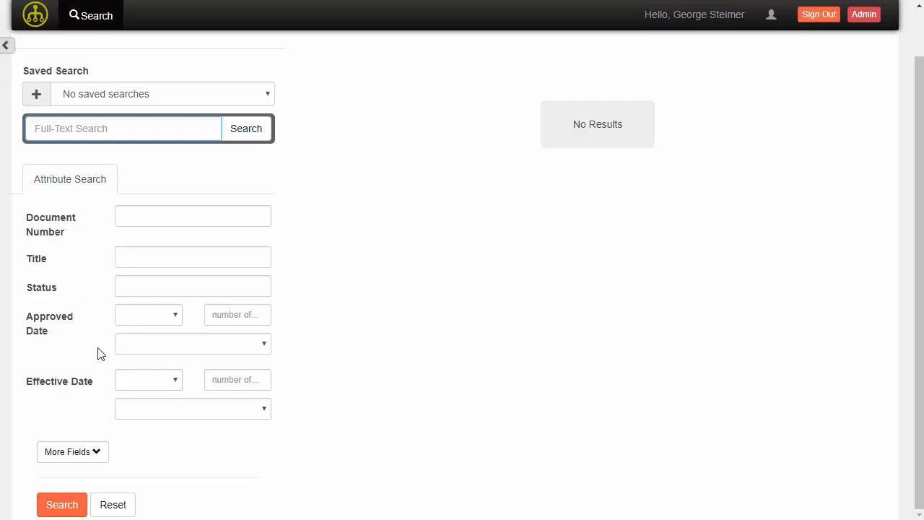
{"action": "left_click", "coordinate": [142, 221]}
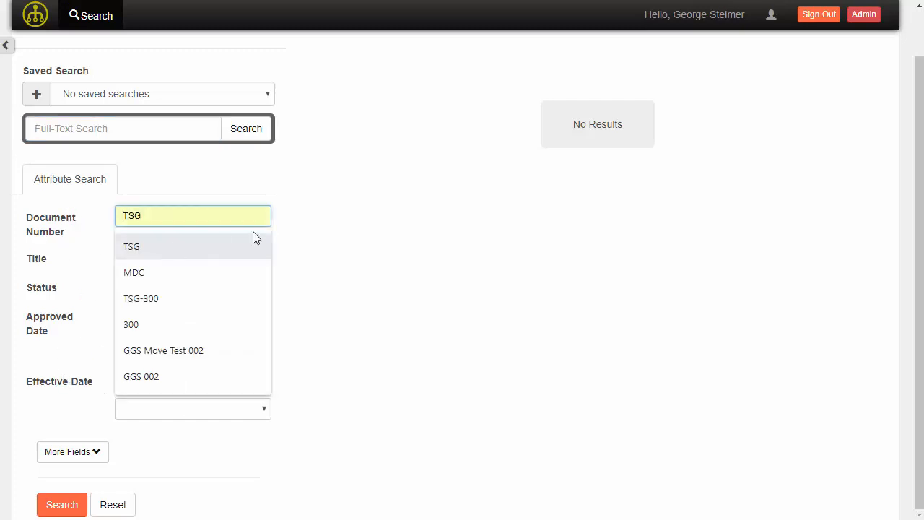
{"action": "left_click", "coordinate": [240, 240]}
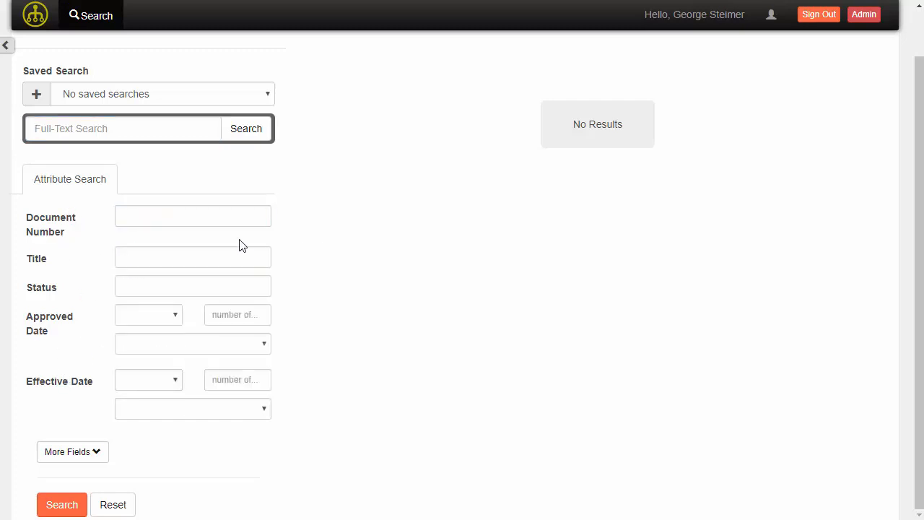
{"action": "left_click", "coordinate": [152, 318]}
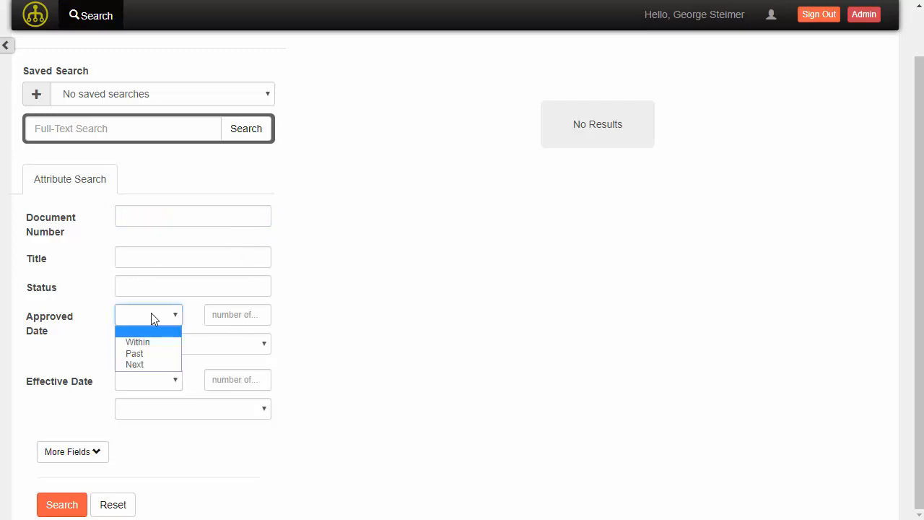
{"action": "left_click", "coordinate": [231, 320]}
{"action": "left_click", "coordinate": [148, 317]}
{"action": "left_click", "coordinate": [94, 322]}
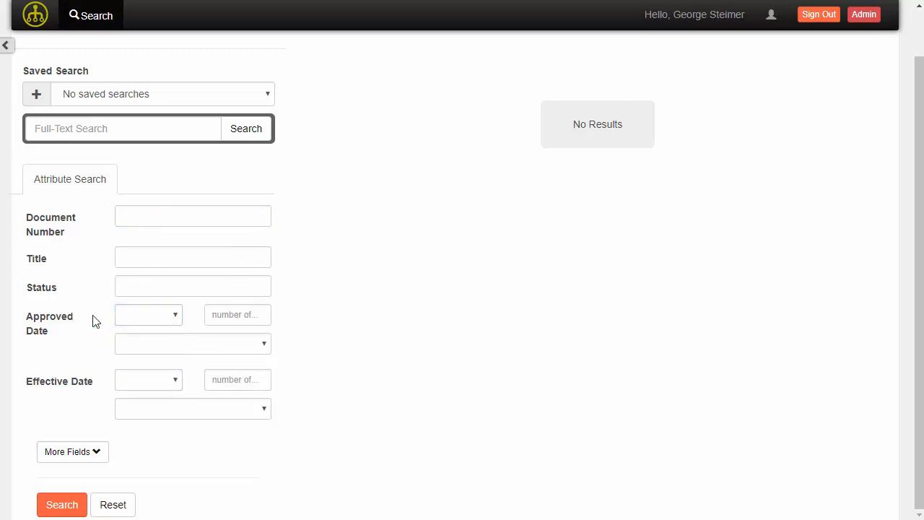
{"action": "left_click", "coordinate": [99, 449]}
{"action": "scroll", "coordinate": [355, 413], "scroll_direction": "down", "scroll_amount": 3}
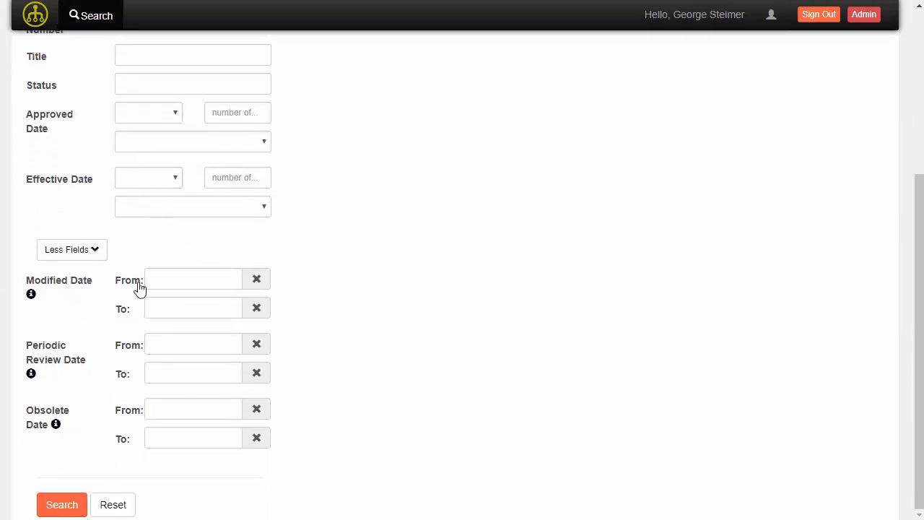
{"action": "left_click", "coordinate": [78, 253]}
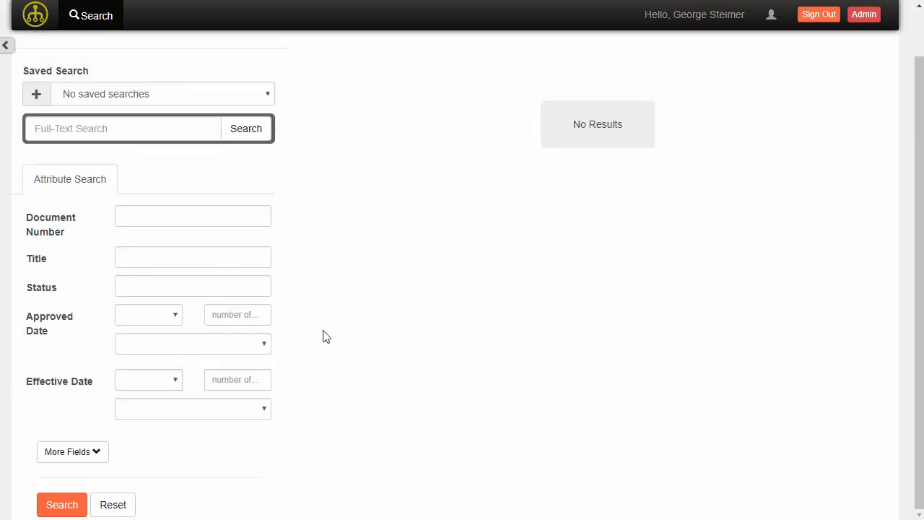
- Search for documents with Document Number TSG
{"action": "left_click", "coordinate": [144, 222]}
{"action": "left_click", "coordinate": [183, 209]}
{"action": "type", "text": "T"}
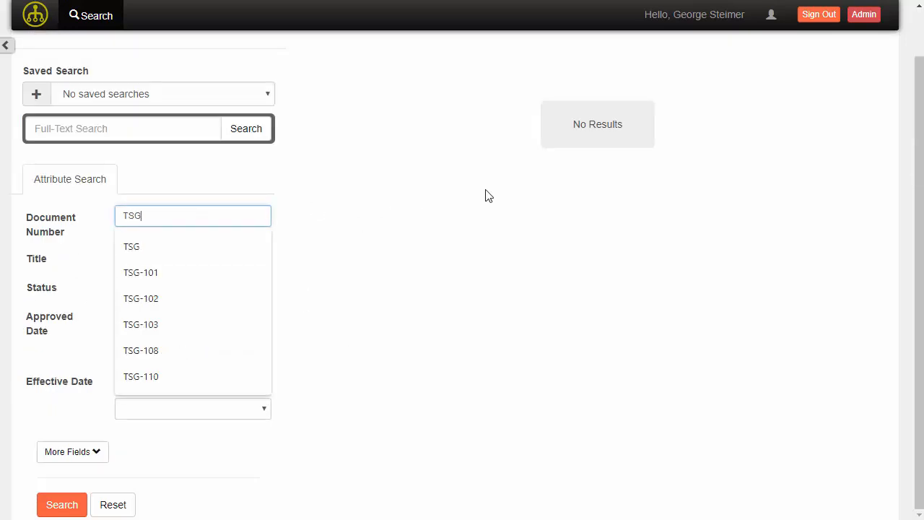
{"action": "type", "text": "SG"}
{"action": "left_click", "coordinate": [409, 248]}
{"action": "left_click", "coordinate": [260, 131]}
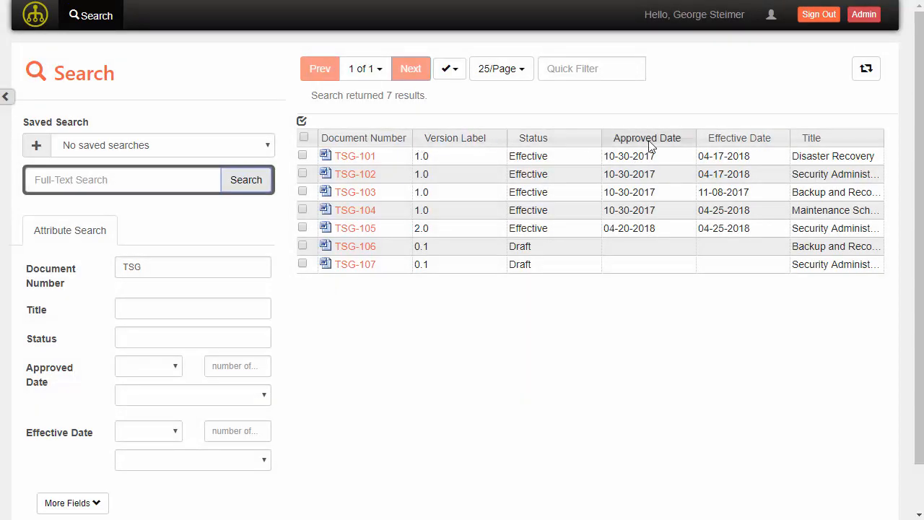
- Inspect the column chooser, select the TSG-101 result and toggle the extra date fields
{"action": "right_click", "coordinate": [464, 137]}
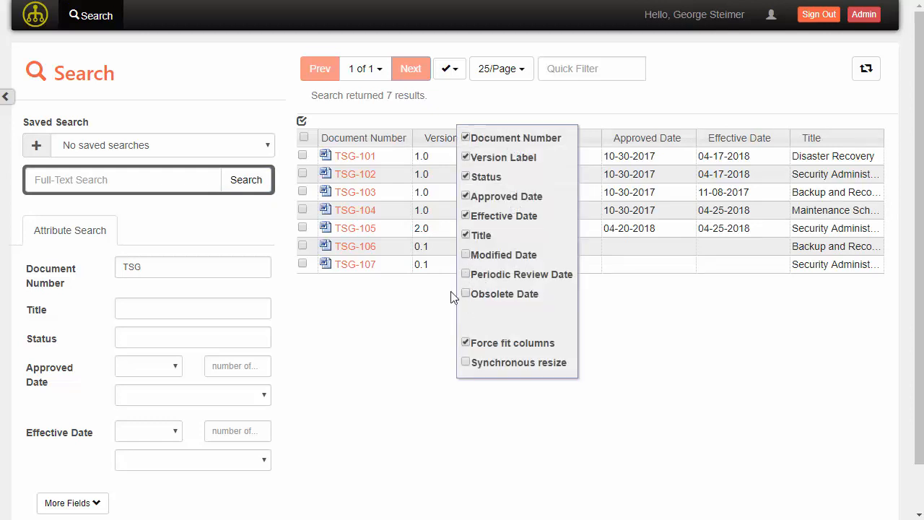
{"action": "left_click", "coordinate": [361, 165]}
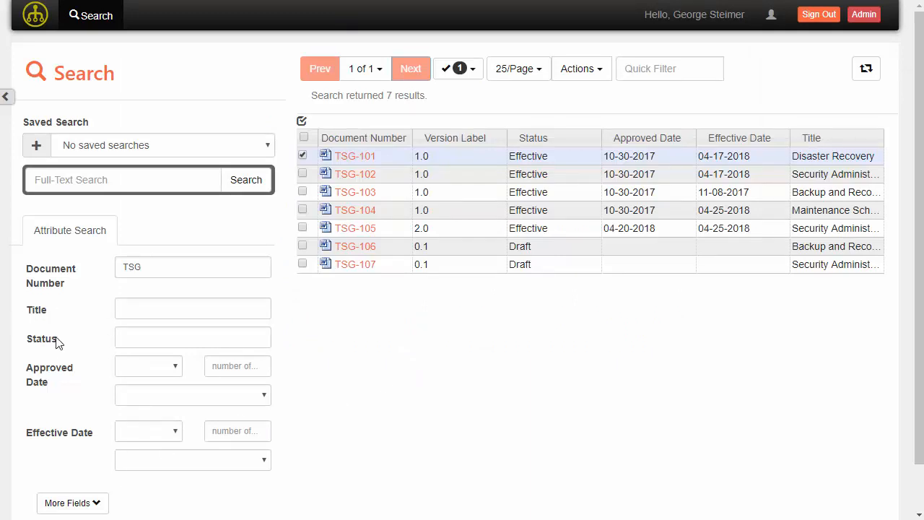
{"action": "scroll", "coordinate": [79, 418], "scroll_direction": "down", "scroll_amount": 1}
{"action": "left_click", "coordinate": [87, 450]}
{"action": "scroll", "coordinate": [101, 357], "scroll_direction": "down", "scroll_amount": 2}
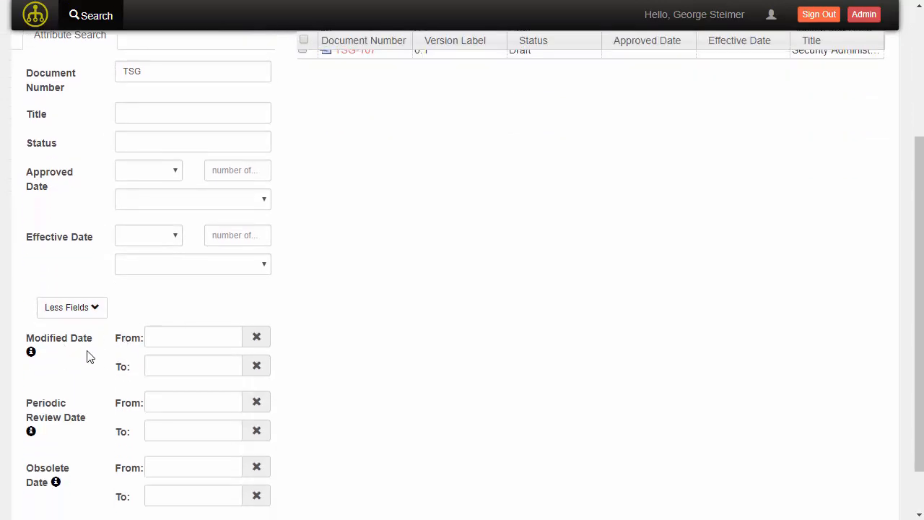
{"action": "left_click", "coordinate": [77, 311]}
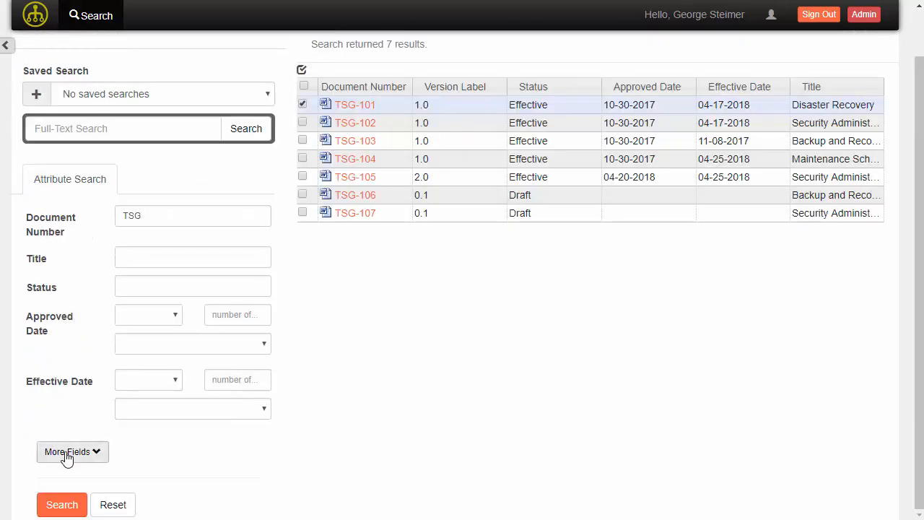
- Load the qualityDocSearch form config in Admin > Forms
{"action": "left_click", "coordinate": [863, 15]}
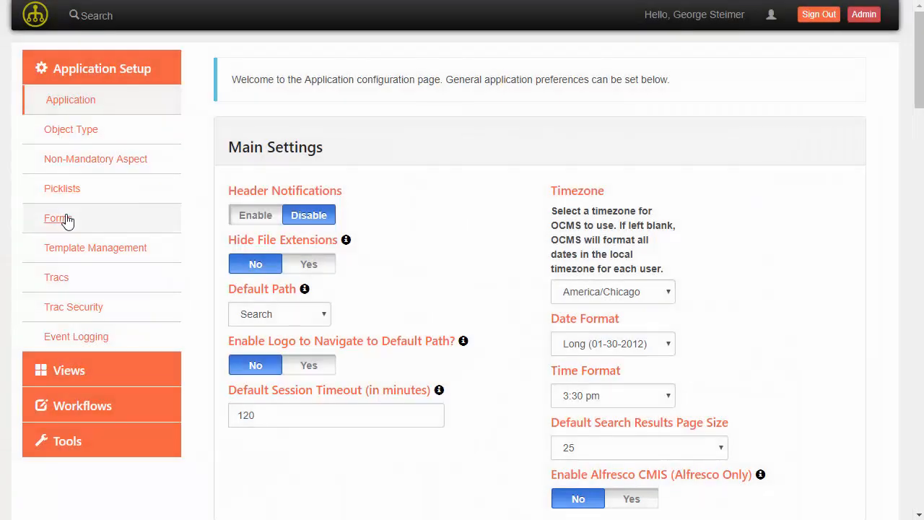
{"action": "left_click", "coordinate": [62, 219]}
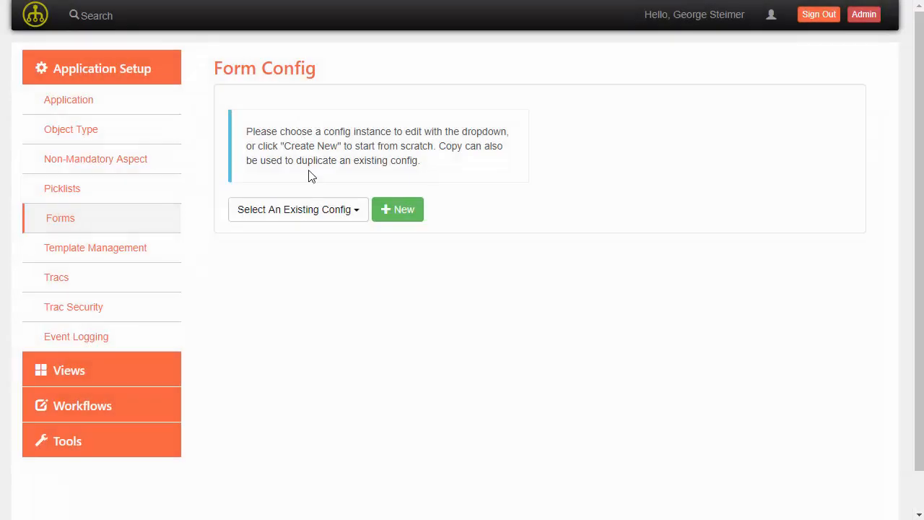
{"action": "left_click", "coordinate": [308, 209]}
{"action": "left_click", "coordinate": [303, 242]}
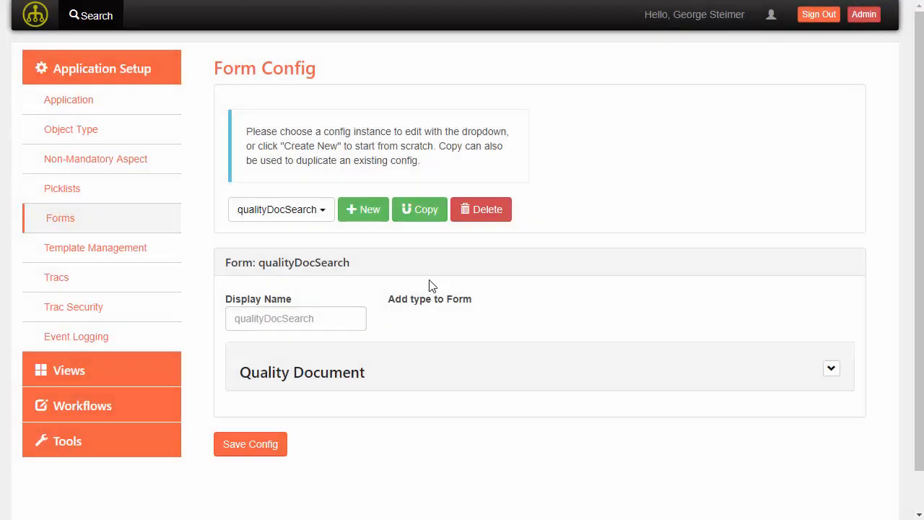
{"action": "scroll", "coordinate": [779, 331], "scroll_direction": "down", "scroll_amount": 7}
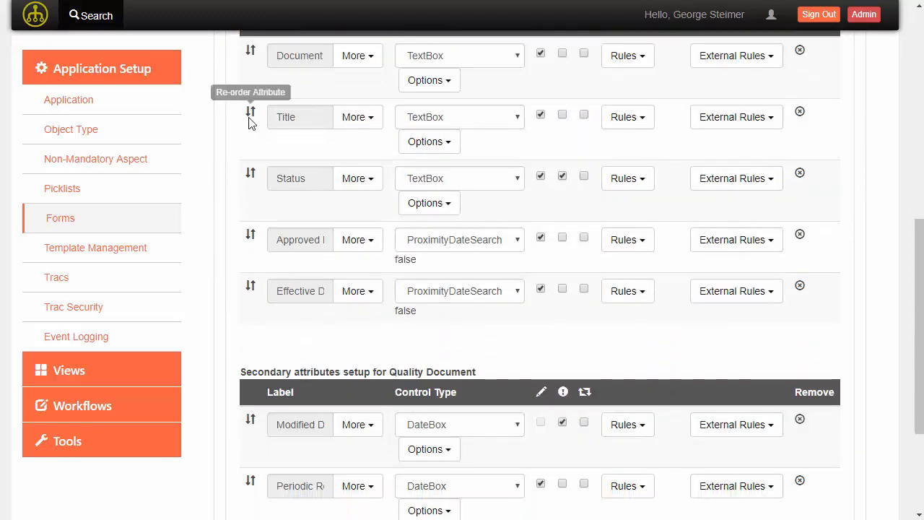
- Move Title to secondary, make Modified Date a ProximityDateSearch, save, and return to Search
{"action": "left_click_drag", "start_coordinate": [252, 114], "coordinate": [255, 275]}
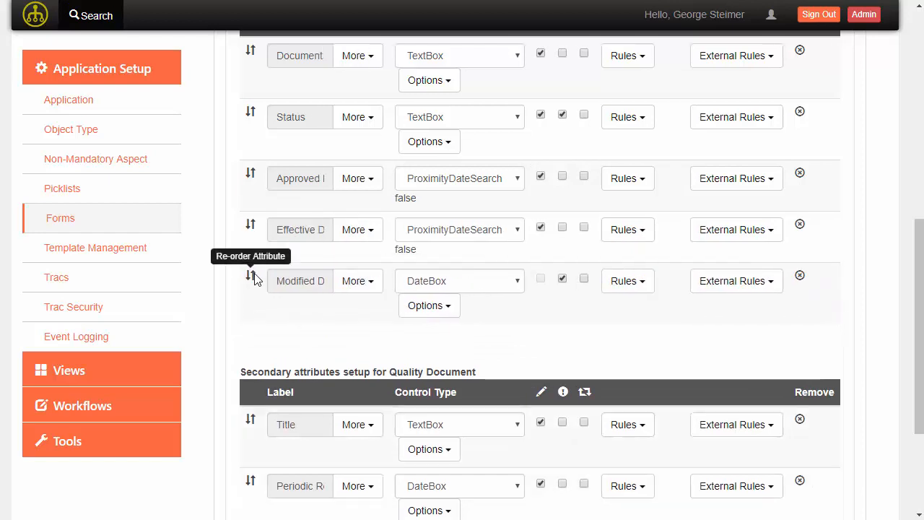
{"action": "left_click", "coordinate": [484, 284]}
{"action": "left_click", "coordinate": [485, 394]}
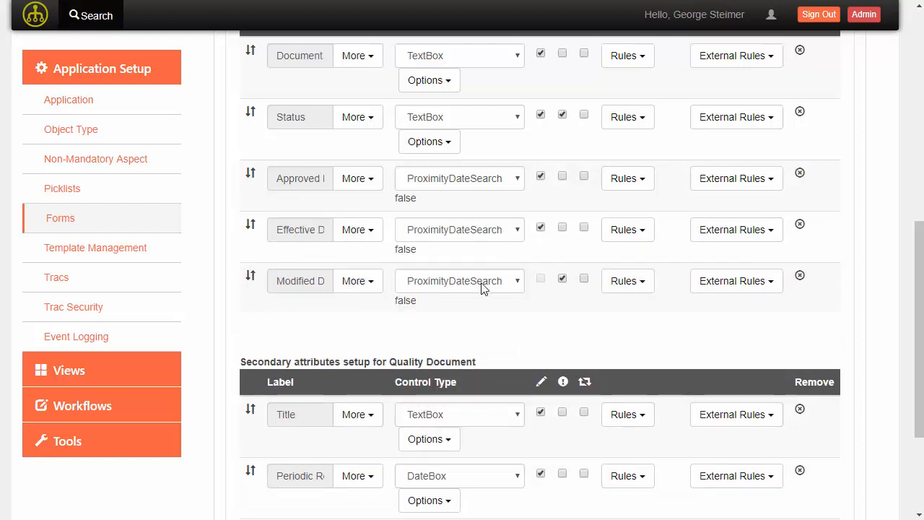
{"action": "scroll", "coordinate": [467, 339], "scroll_direction": "down", "scroll_amount": 3}
{"action": "left_click", "coordinate": [238, 502]}
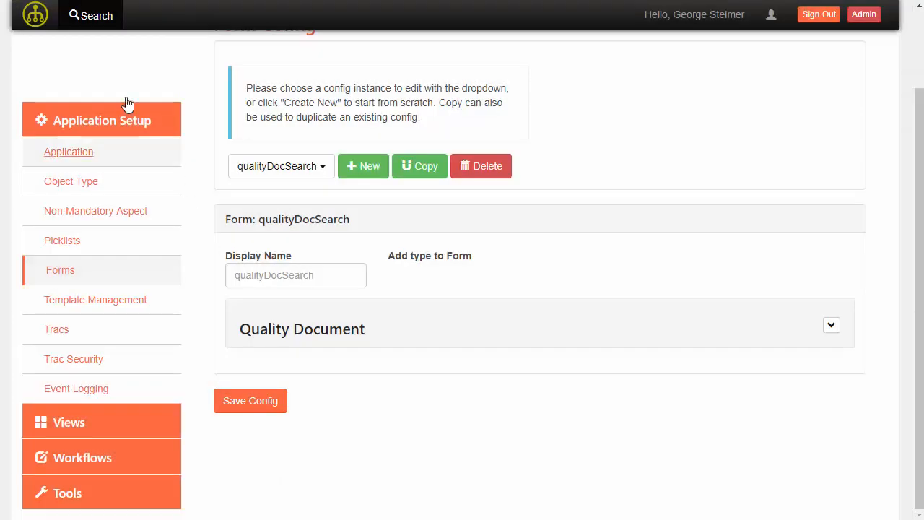
{"action": "left_click", "coordinate": [94, 26]}
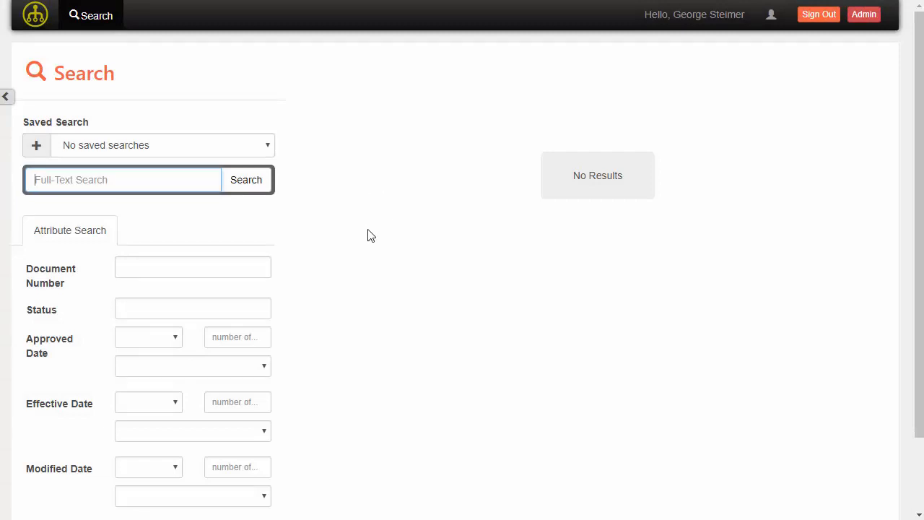
{"action": "scroll", "coordinate": [64, 306], "scroll_direction": "down", "scroll_amount": 1}
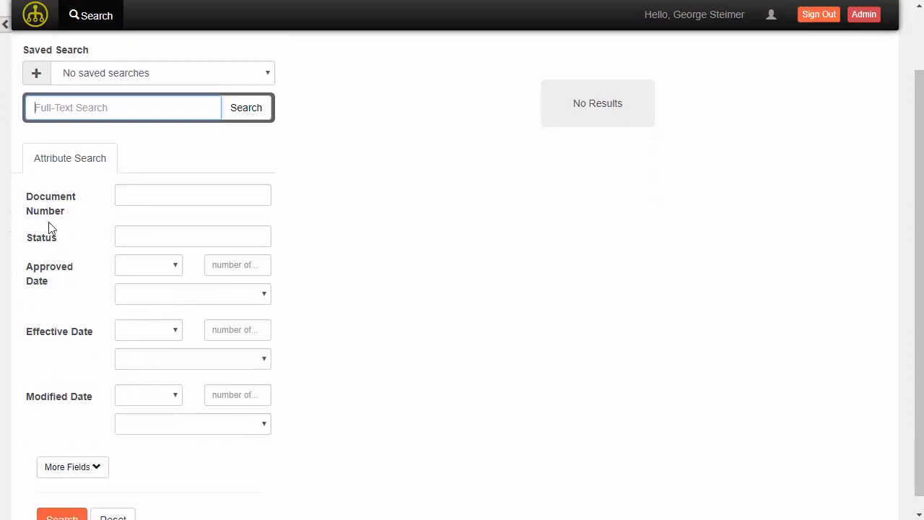
{"action": "left_click", "coordinate": [72, 467]}
{"action": "scroll", "coordinate": [68, 434], "scroll_direction": "down", "scroll_amount": 1}
{"action": "left_click", "coordinate": [69, 401]}
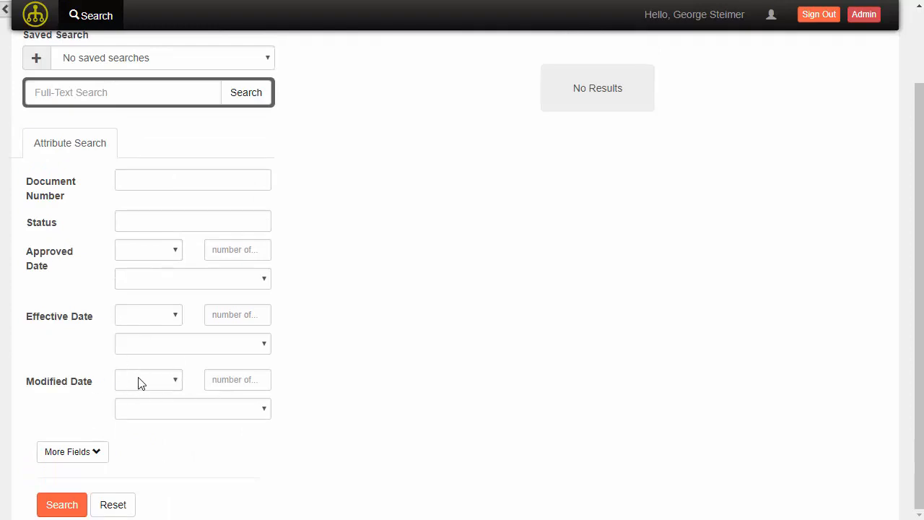
{"action": "scroll", "coordinate": [103, 390], "scroll_direction": "up", "scroll_amount": 1}
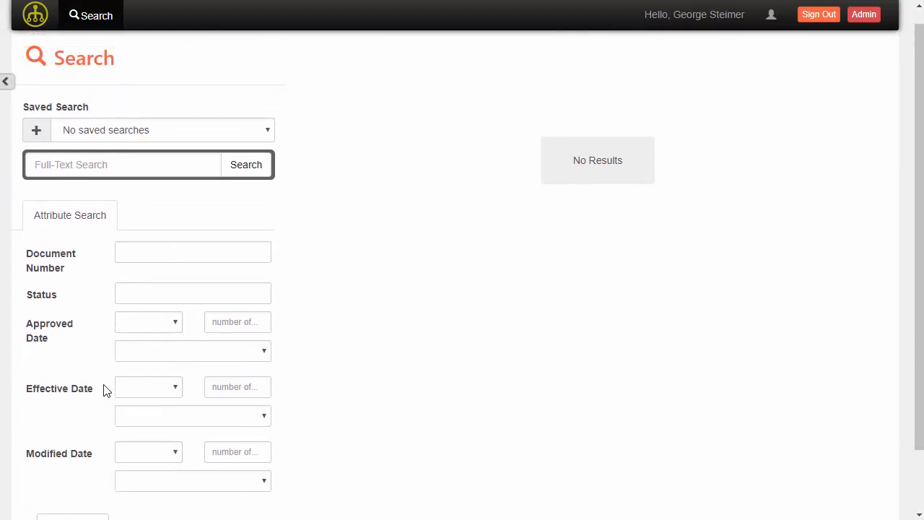